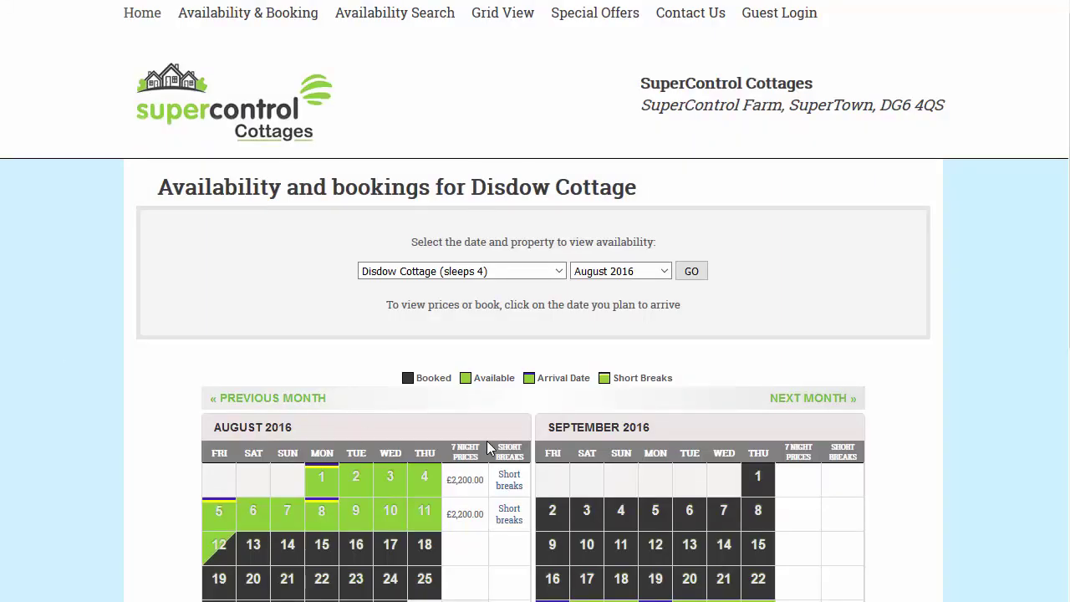
pyautogui.scroll(-3, 1066, 174)
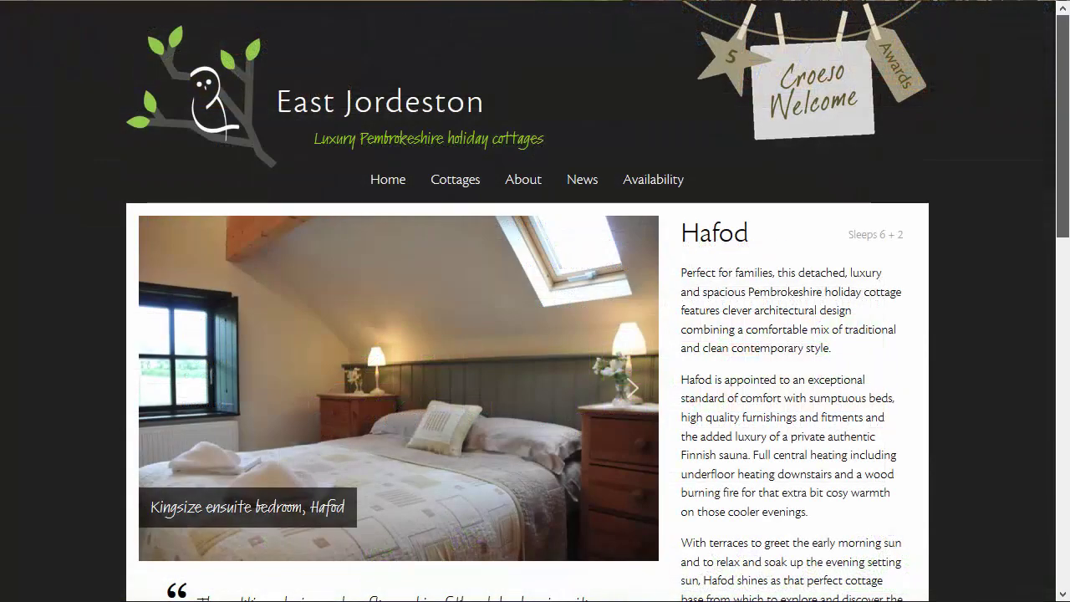
pyautogui.scroll(-8, 535, 301)
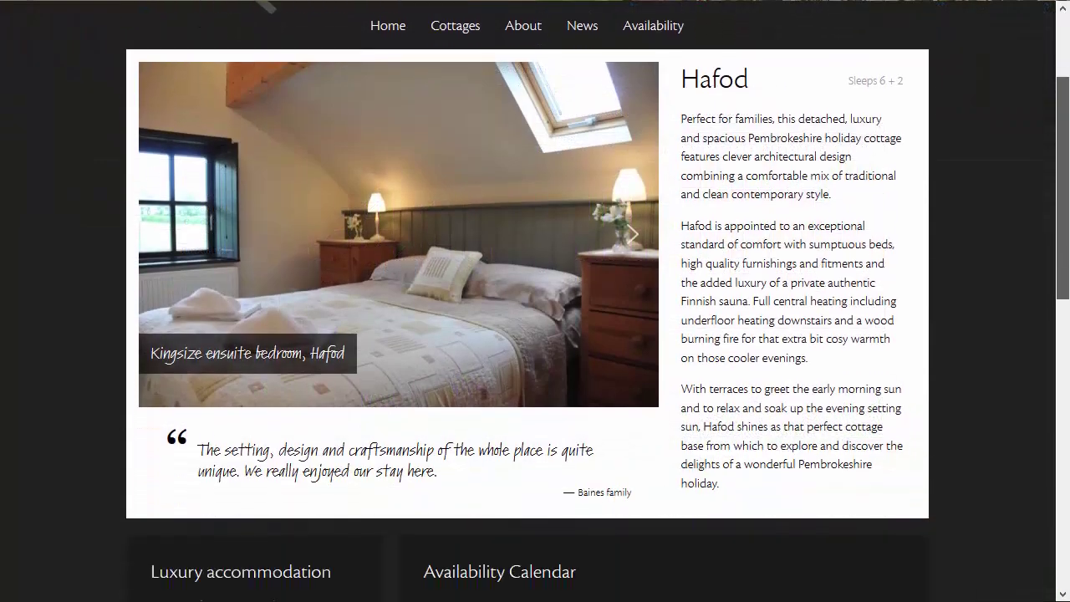
pyautogui.scroll(-3, 535, 301)
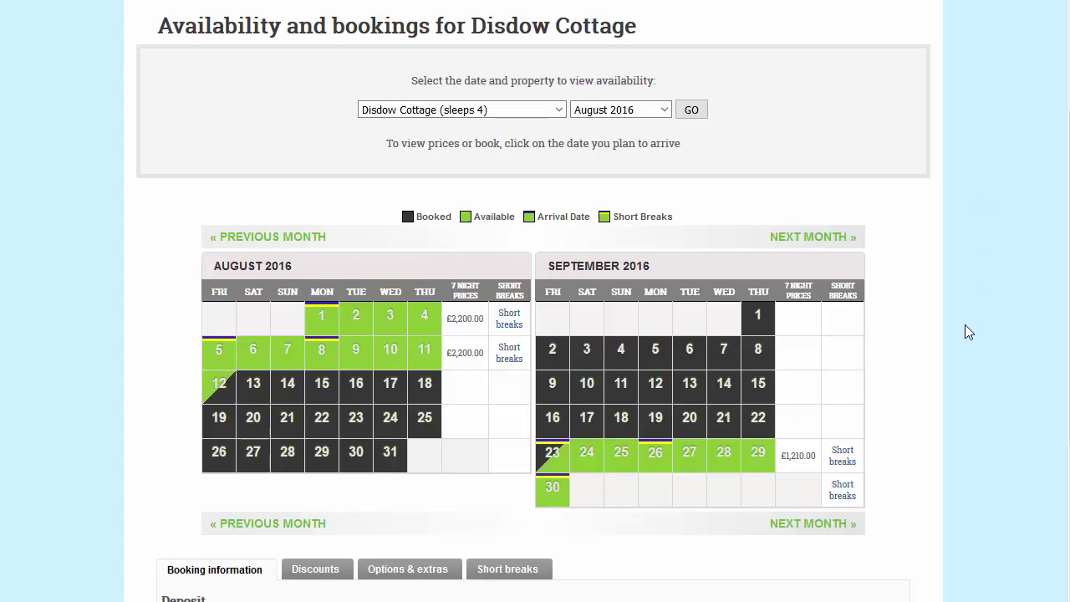
# Step: Book Disdow Cottage for 7 nights from 23 Sep 2016 for 2 adults, discounted to £1,089.00
pyautogui.click(552, 461)
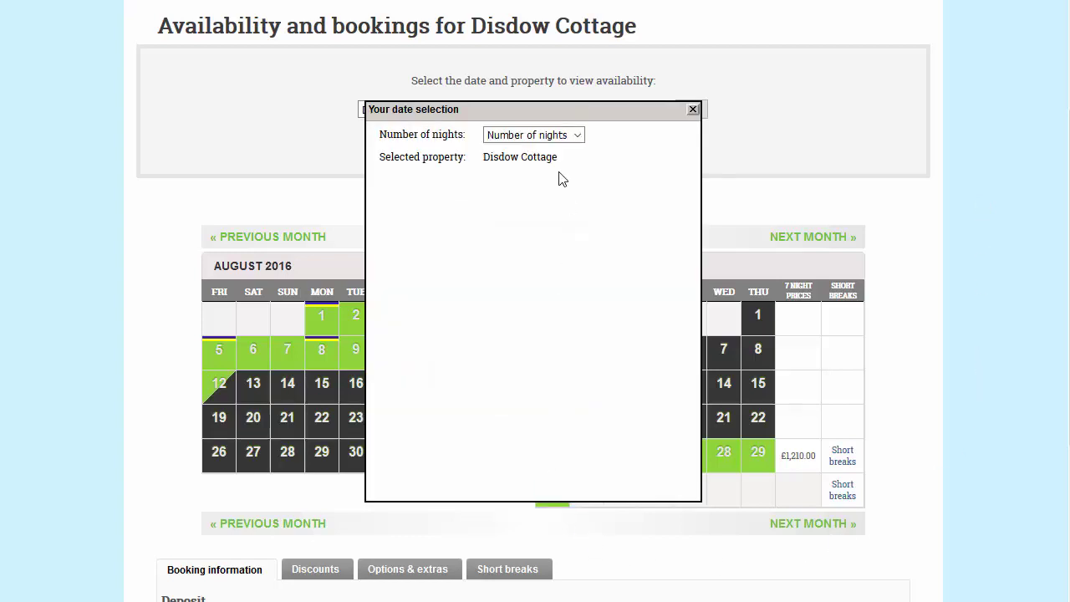
pyautogui.click(536, 134)
pyautogui.click(526, 191)
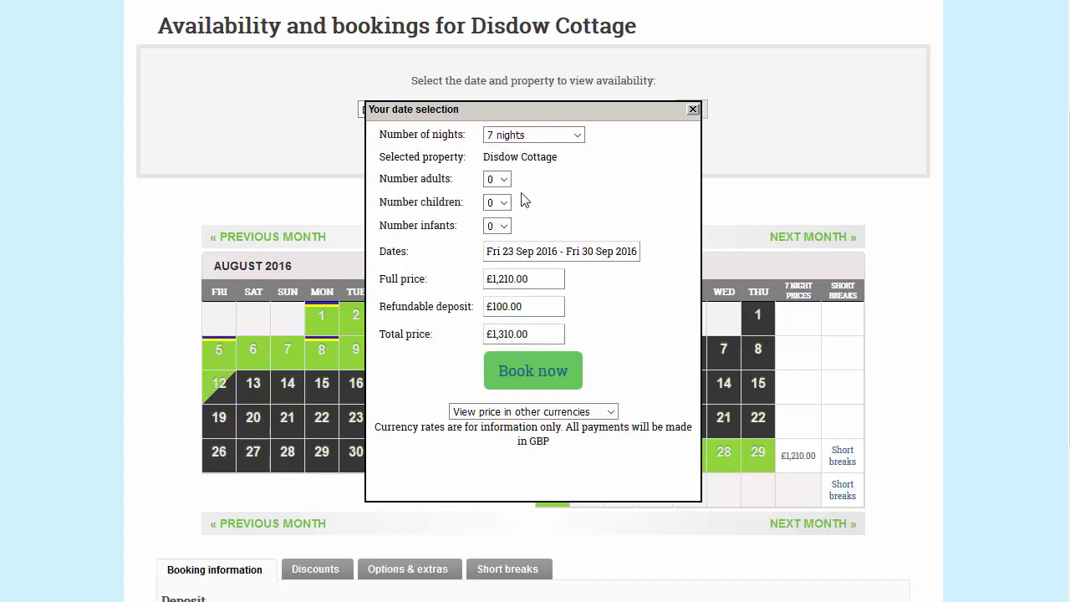
pyautogui.click(504, 181)
pyautogui.click(496, 222)
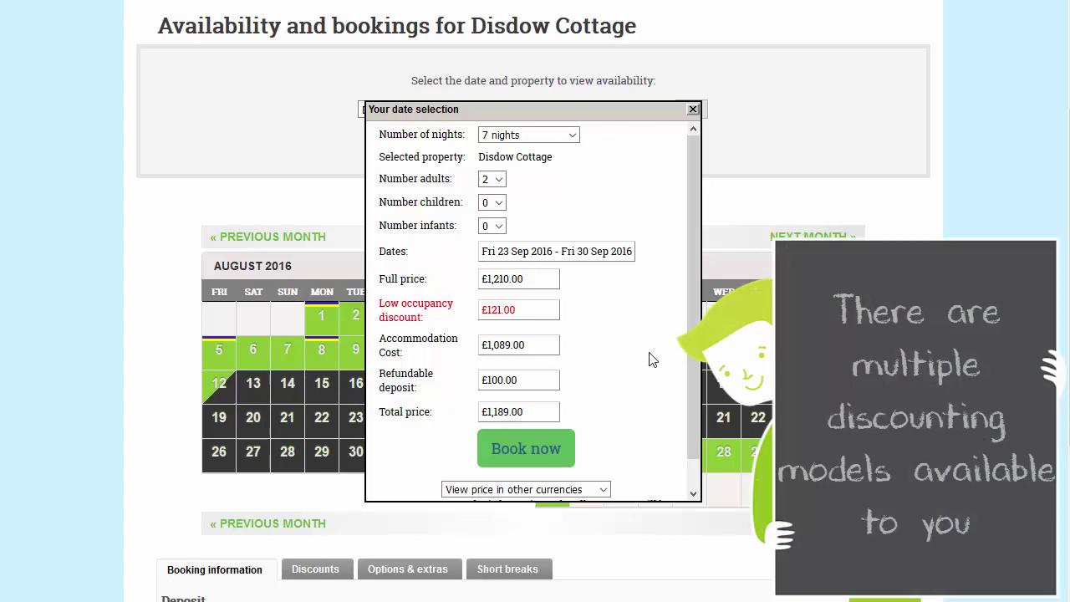
pyautogui.scroll(-2, 652, 360)
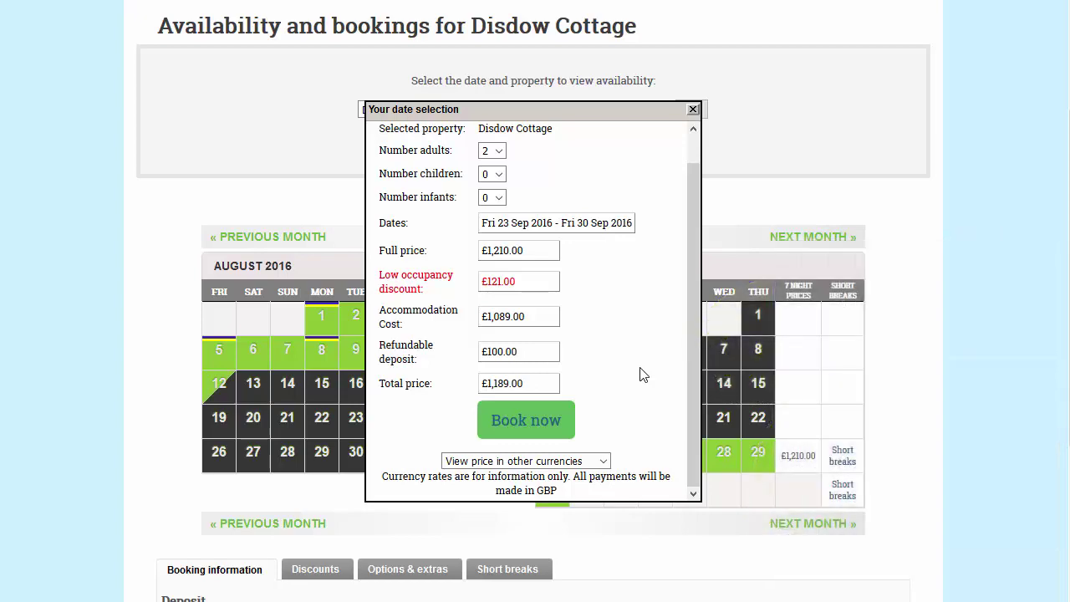
pyautogui.click(560, 425)
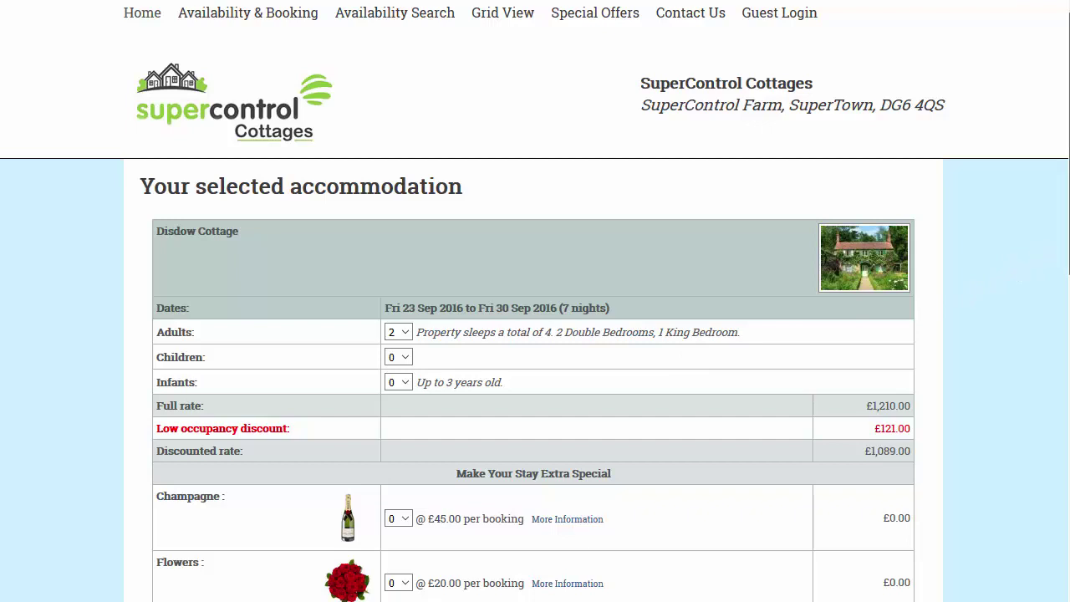
# Step: Add 1 Champagne and 2 Hot Stone Massages as extras, bringing extras to £135.00
pyautogui.scroll(-1, 1067, 238)
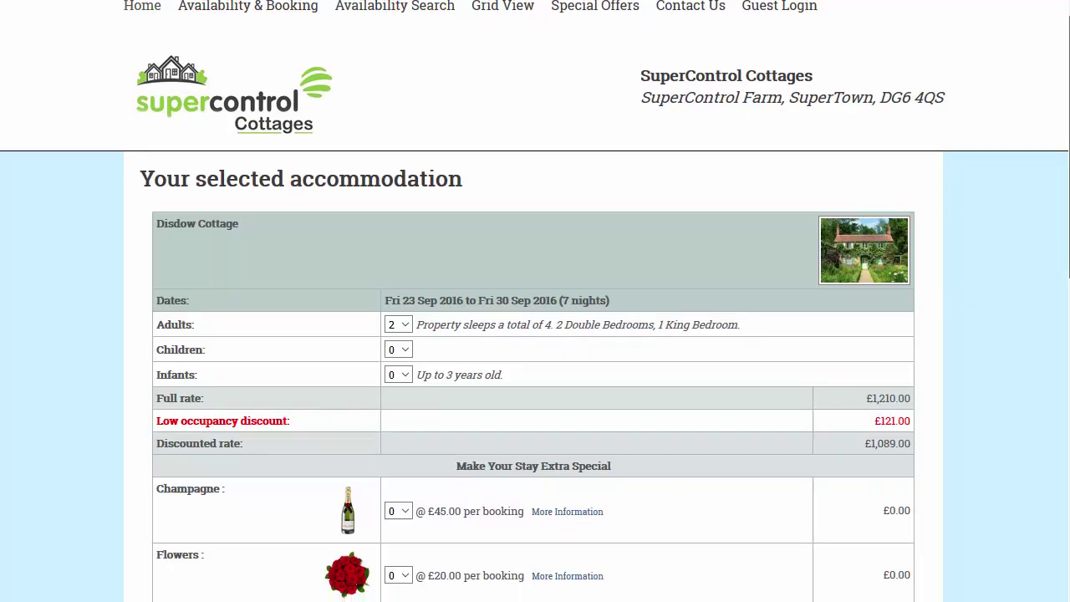
pyautogui.scroll(-2, 1067, 238)
pyautogui.scroll(-2, 1067, 237)
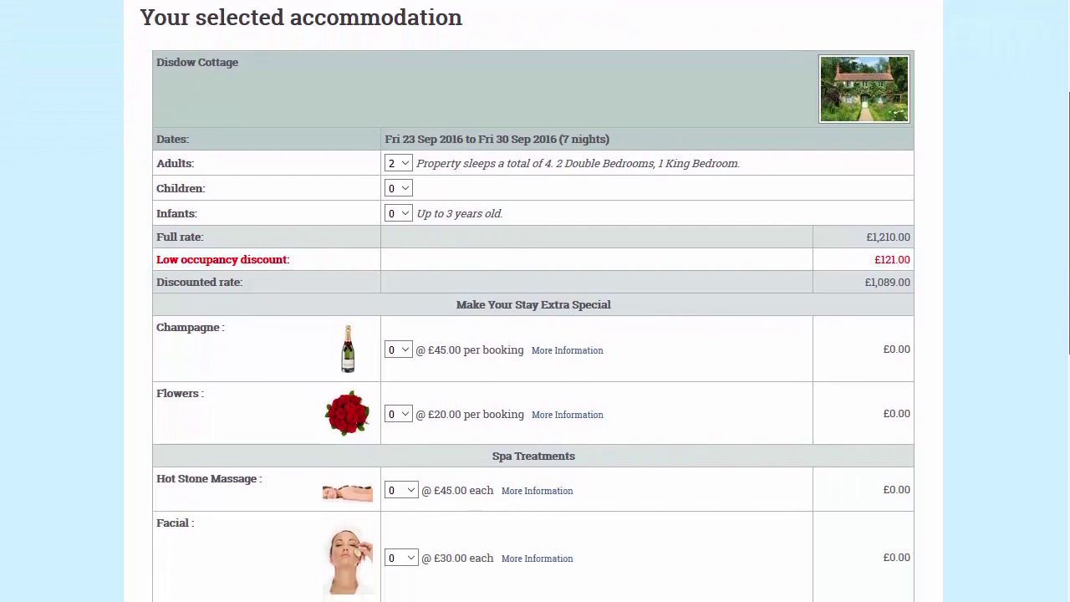
pyautogui.scroll(-2, 1067, 237)
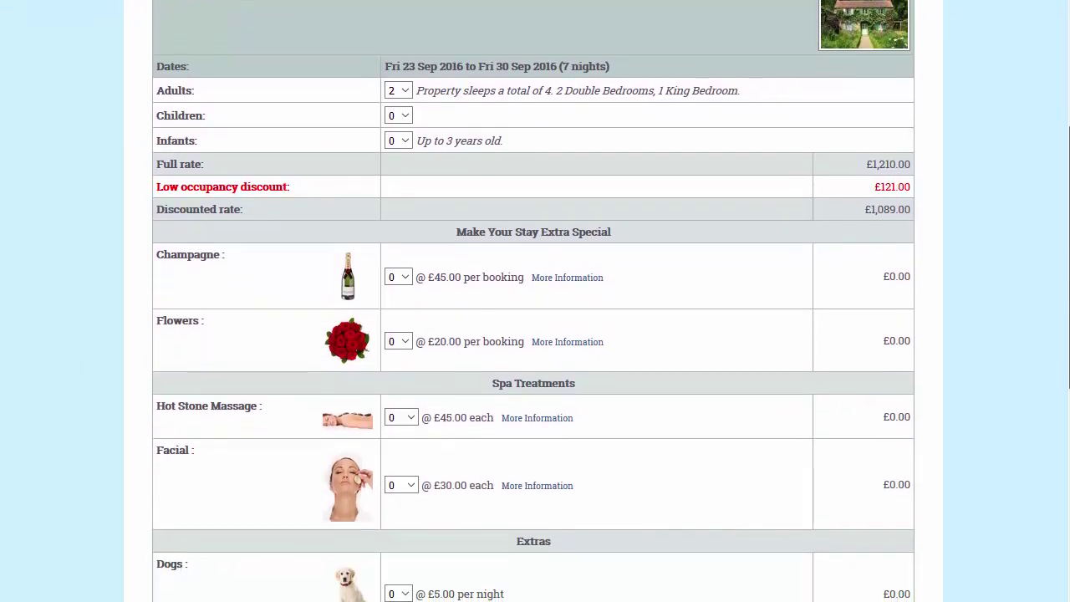
pyautogui.scroll(-2, 534, 301)
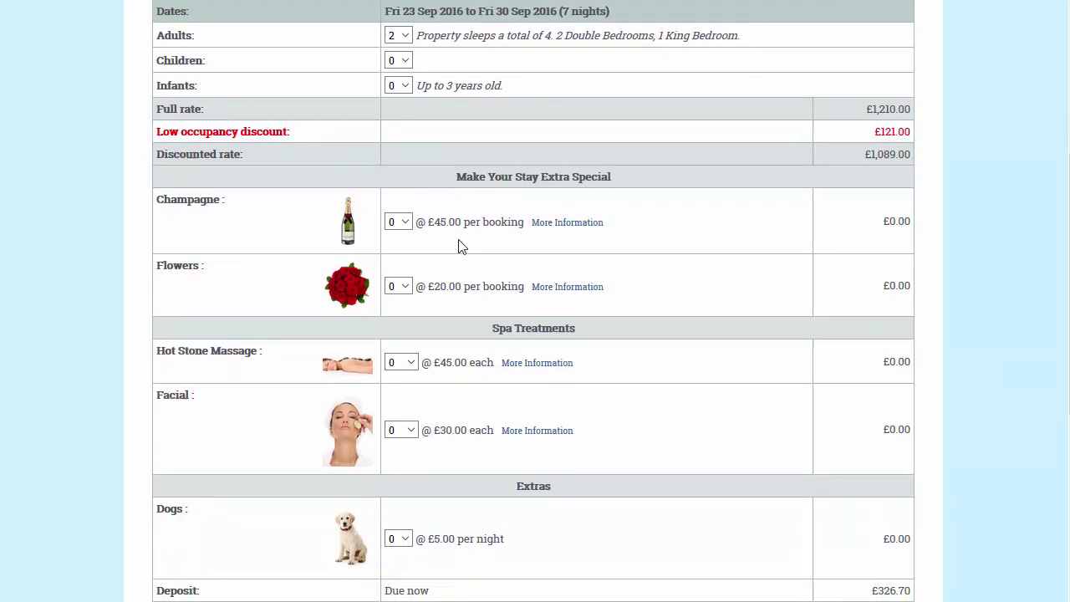
pyautogui.click(405, 223)
pyautogui.click(393, 264)
pyautogui.click(401, 362)
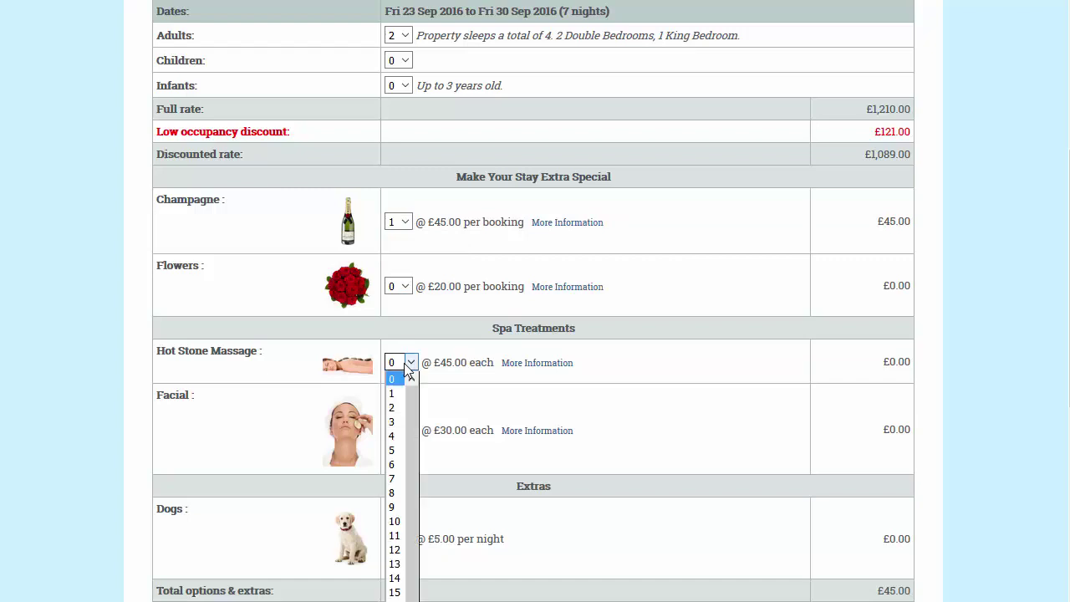
pyautogui.click(392, 407)
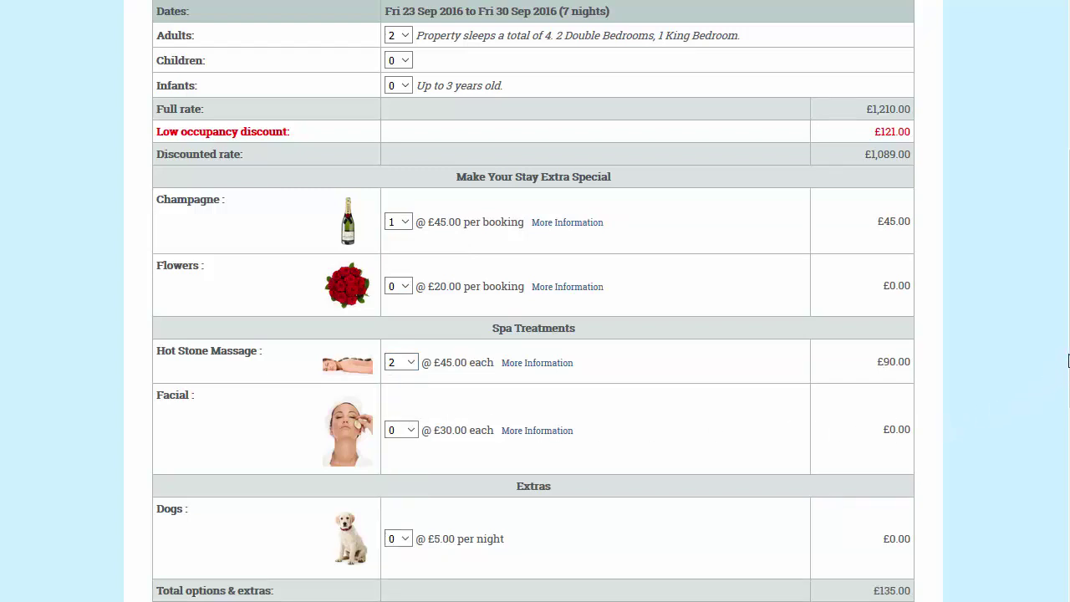
pyautogui.scroll(-1, 535, 335)
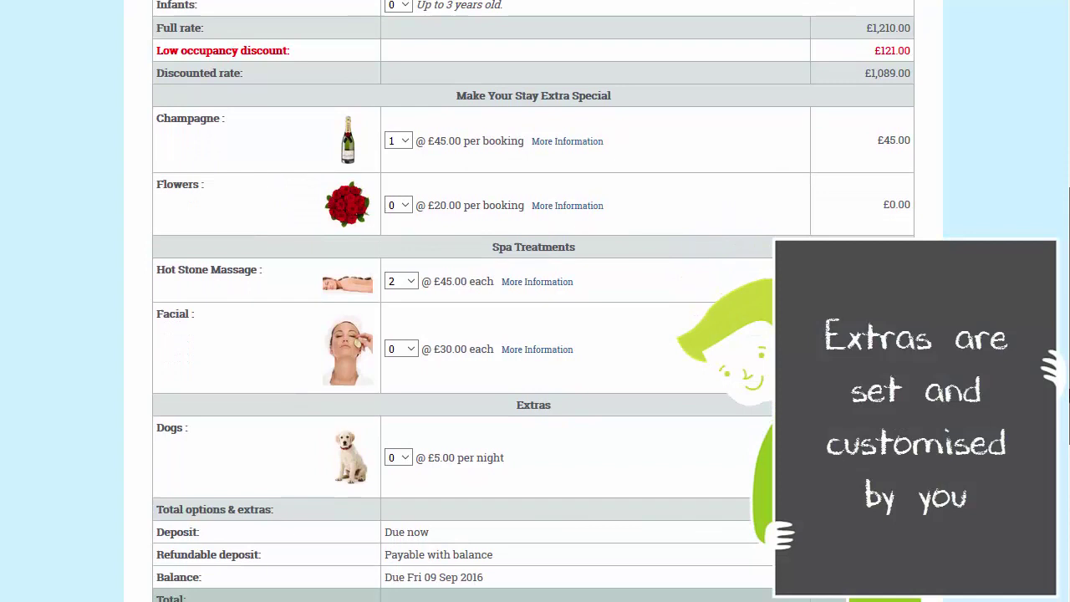
pyautogui.scroll(-4, 535, 334)
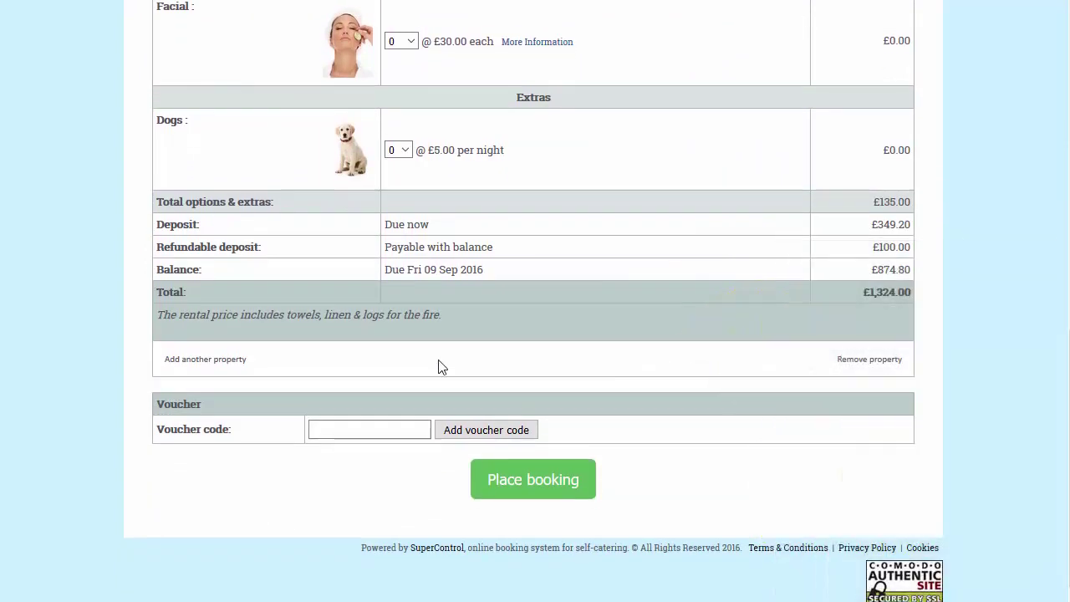
# Step: Place the booking and enter 'can i bring a dog?' as additional information
pyautogui.click(503, 483)
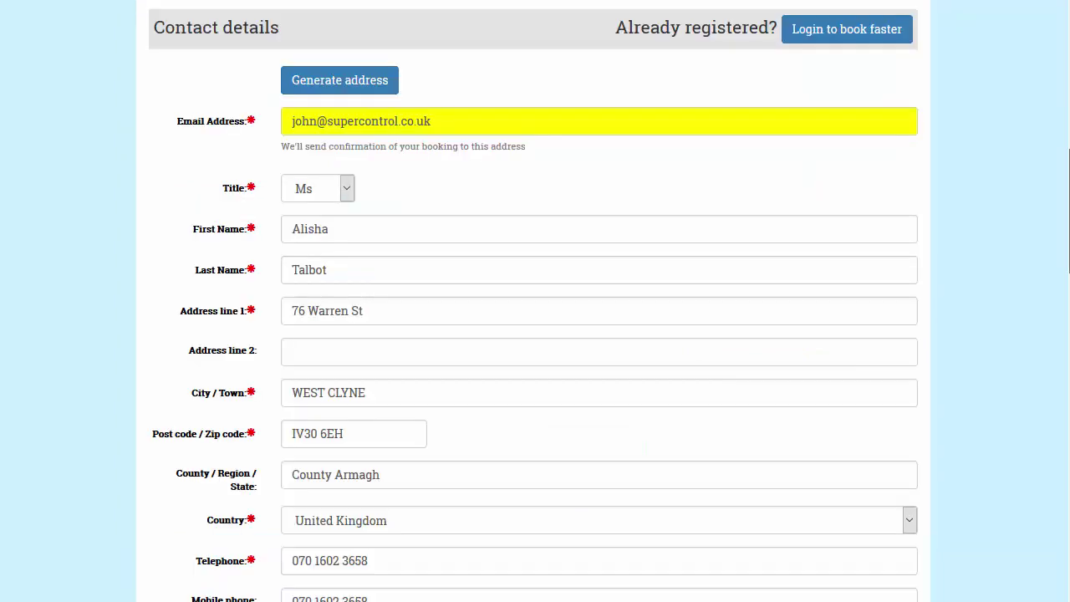
pyautogui.scroll(-4, 535, 301)
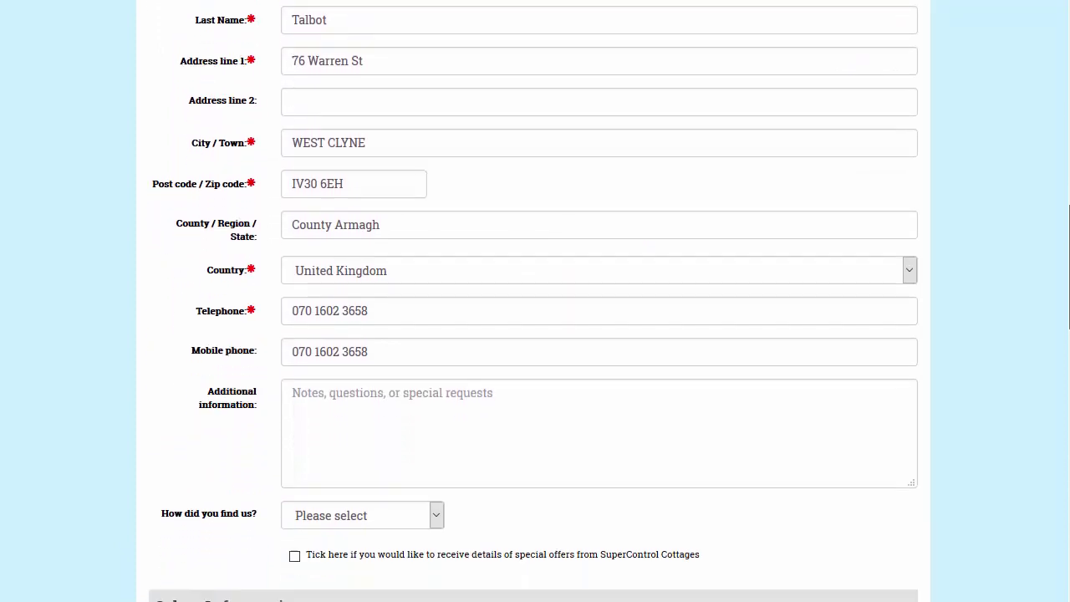
pyautogui.scroll(-1, 535, 301)
pyautogui.click(628, 270)
pyautogui.write('can i bring a dog?')
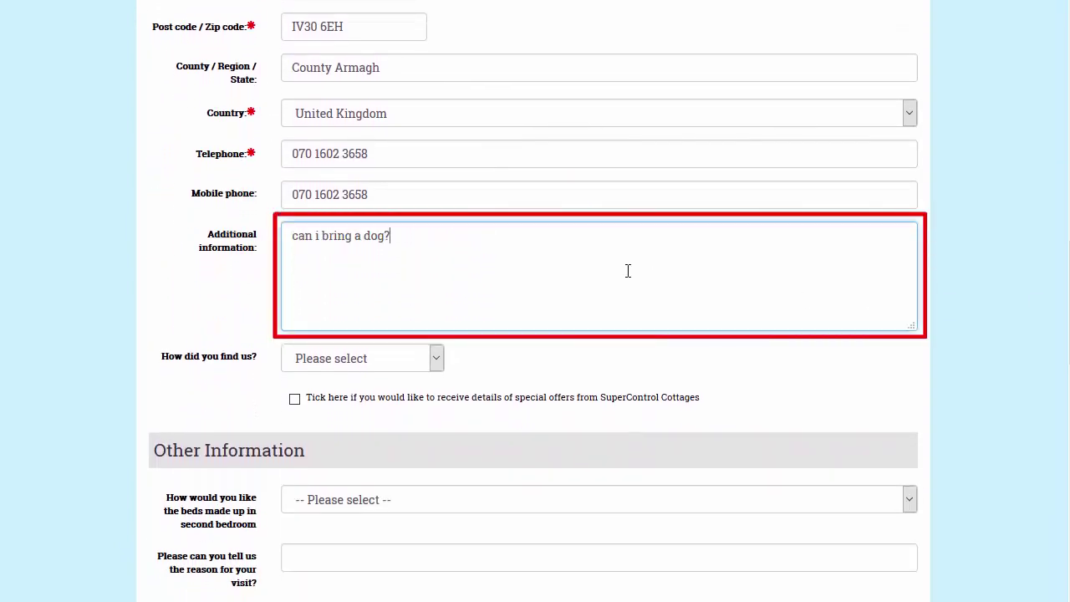
# Step: Choose Recommendation and Twin beds, give 'Family get together' as the visit reason, and request logs
pyautogui.scroll(-2, 1013, 285)
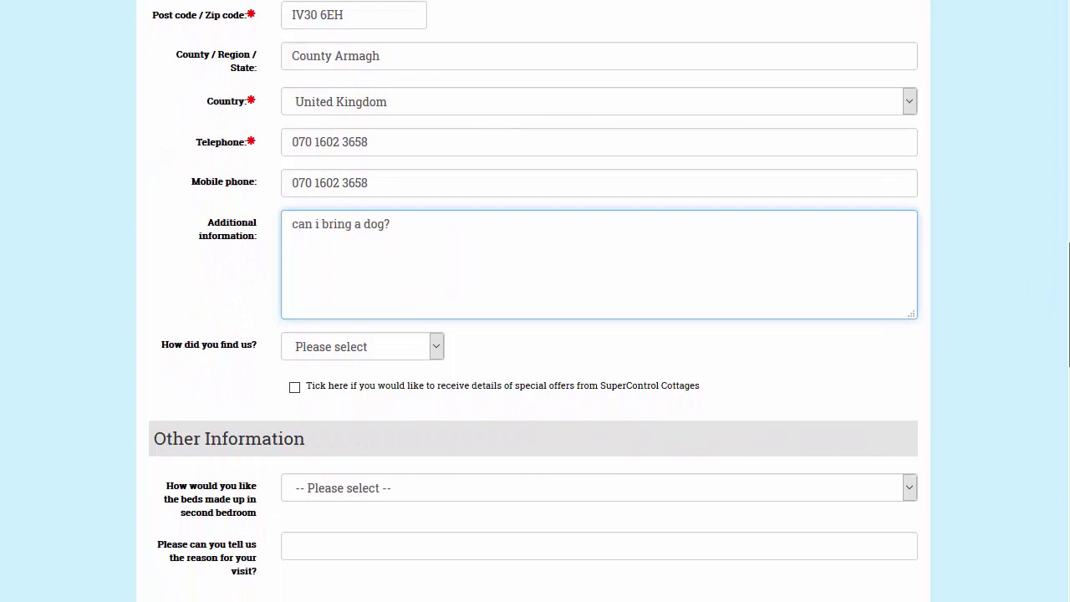
pyautogui.scroll(-3, 398, 73)
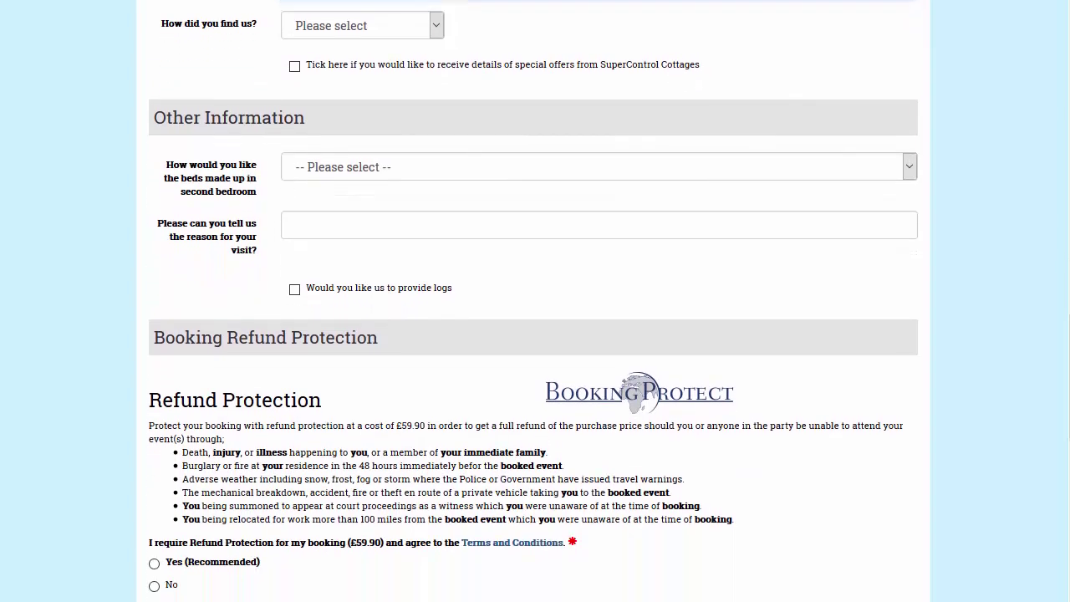
pyautogui.click(376, 31)
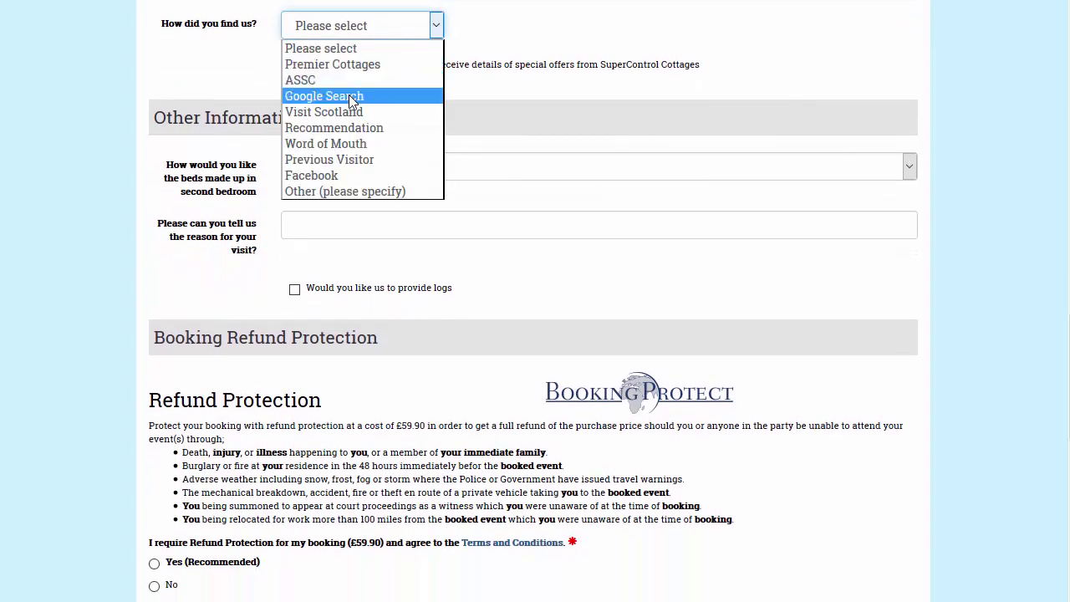
pyautogui.click(350, 131)
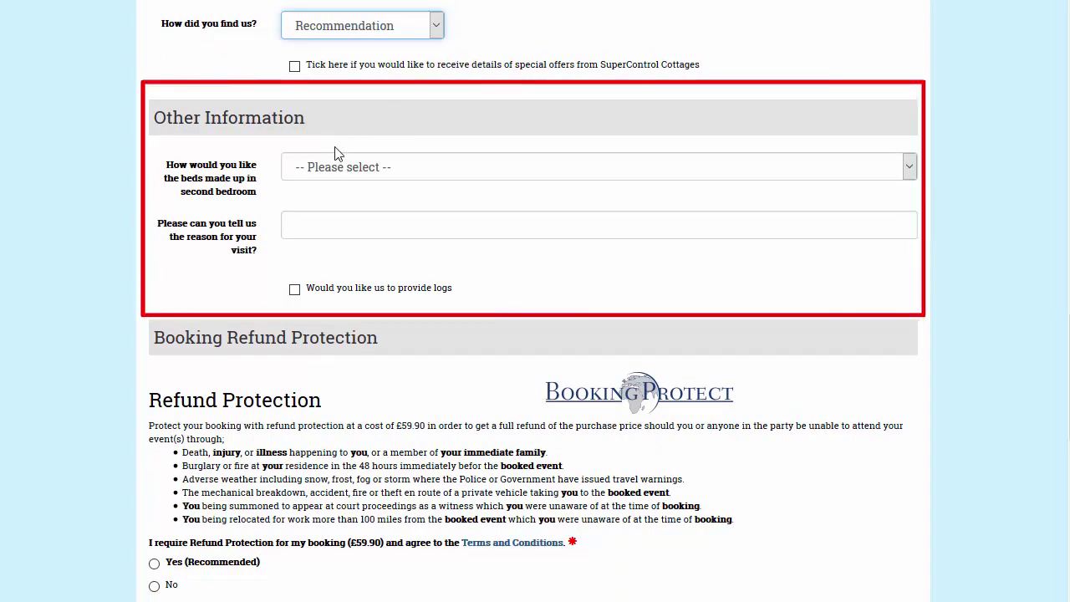
pyautogui.click(351, 167)
pyautogui.click(351, 199)
pyautogui.click(344, 220)
pyautogui.write('Family get together')
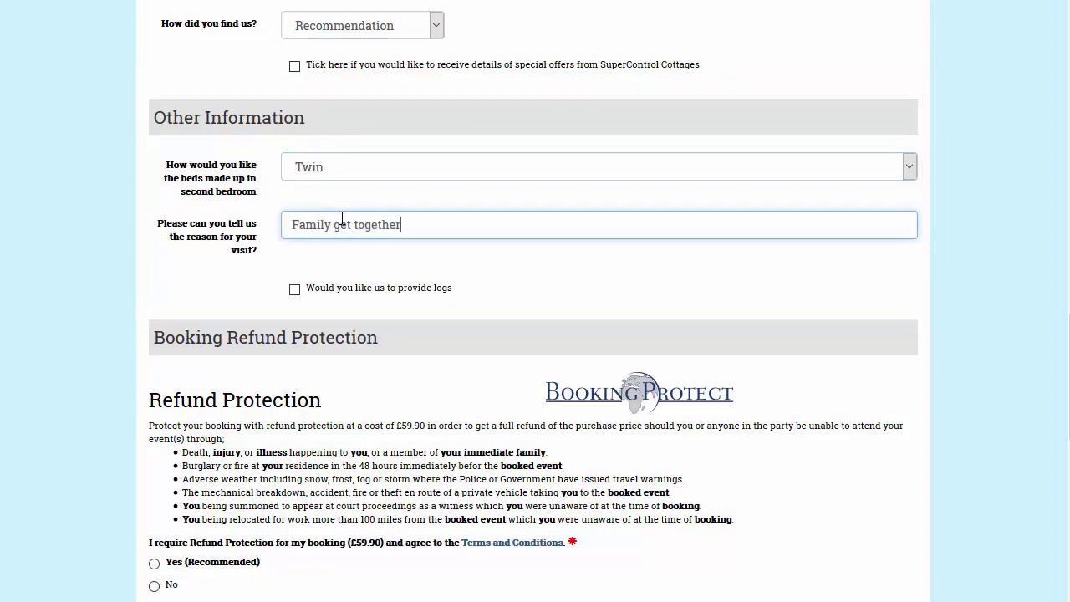
pyautogui.click(295, 290)
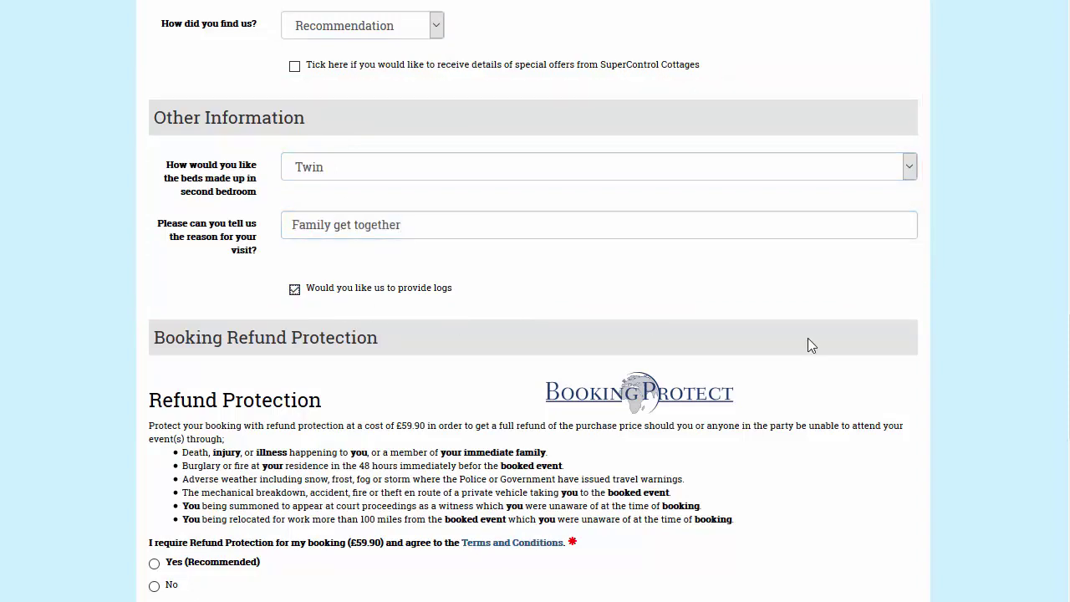
# Step: Accept the Terms & Conditions and submit the booking paid by Visa
pyautogui.scroll(-3, 959, 295)
pyautogui.scroll(-4, 963, 304)
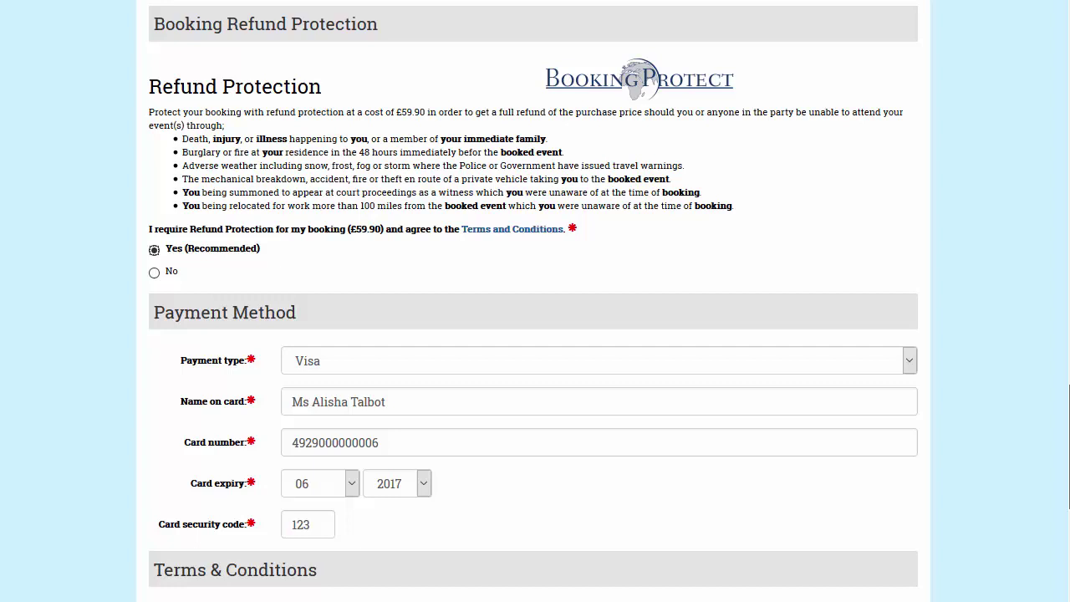
pyautogui.scroll(-1, 533, 302)
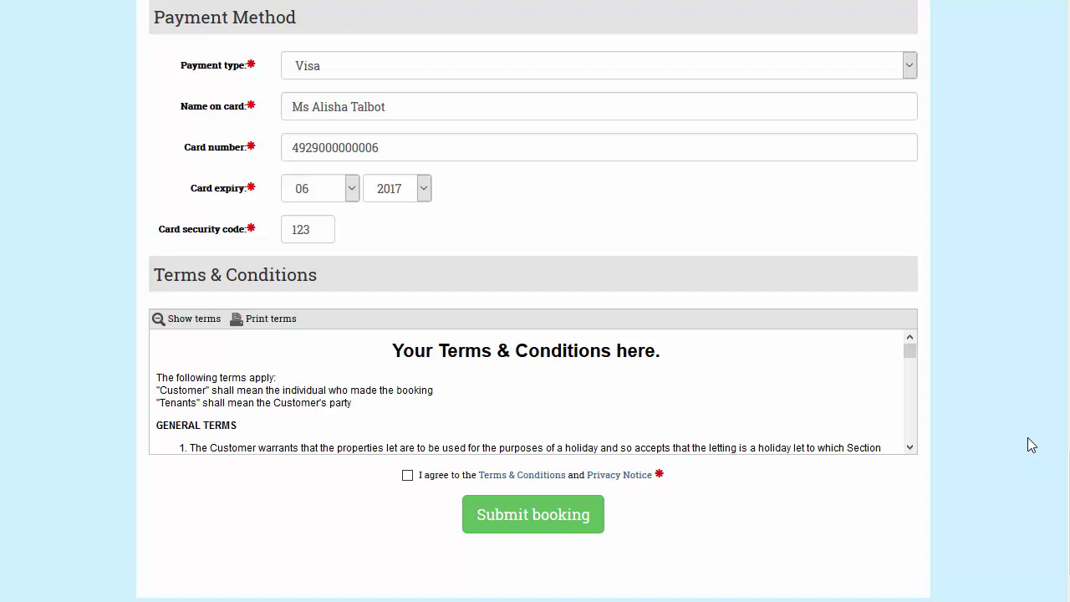
pyautogui.click(408, 477)
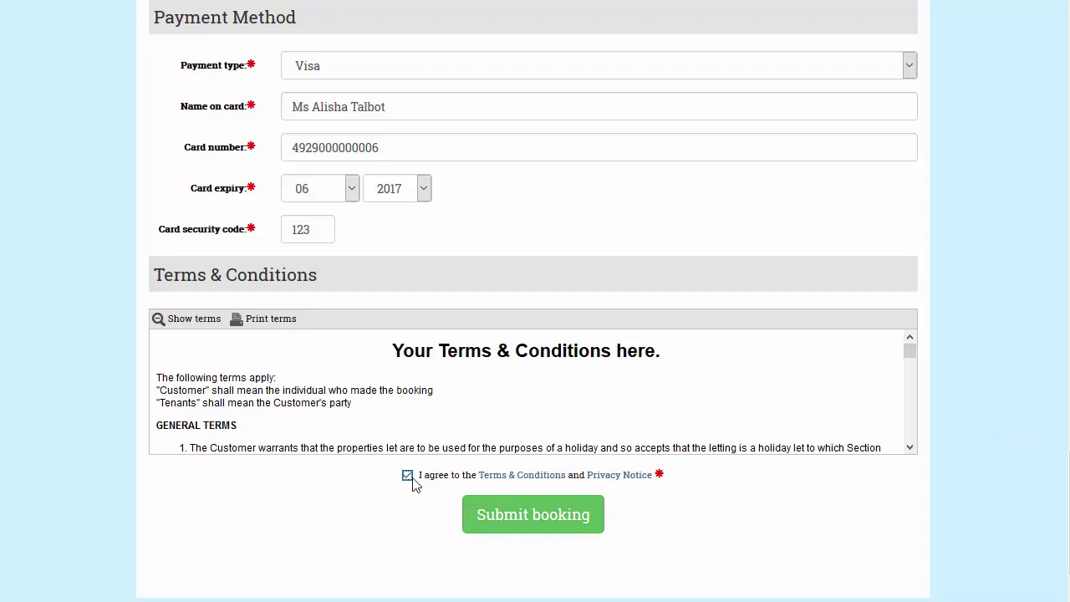
pyautogui.click(500, 516)
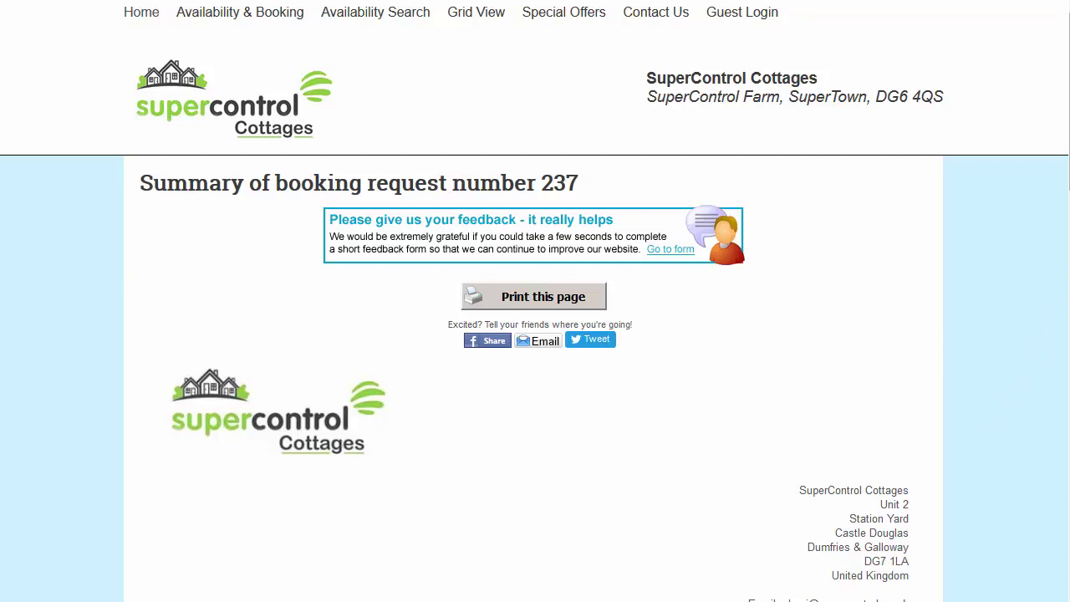
# Step: Scroll down the booking request 237 summary page to review it
pyautogui.scroll(-3, 535, 301)
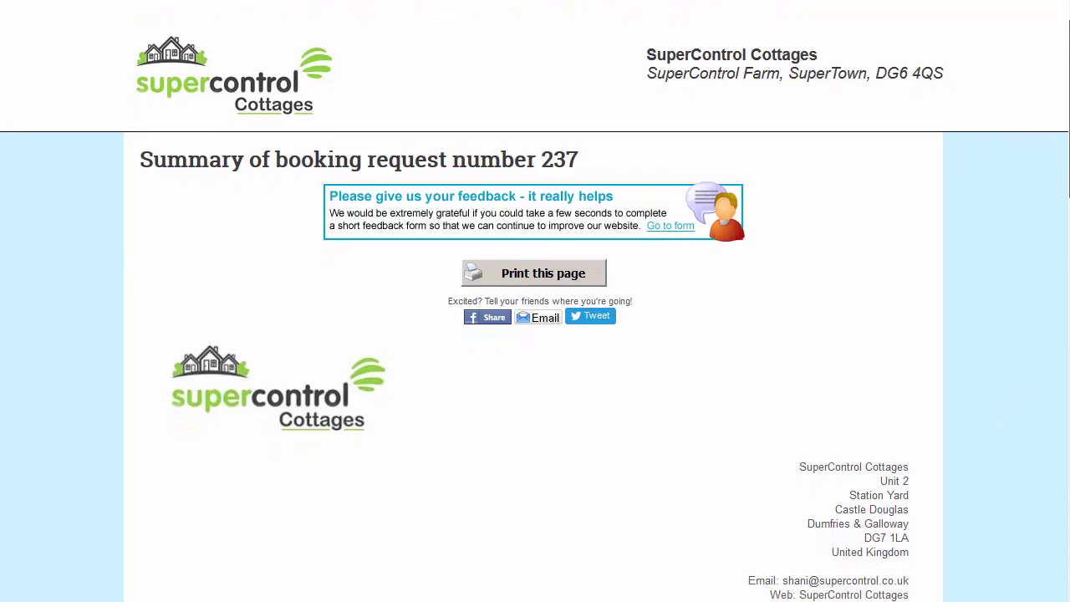
pyautogui.scroll(-5, 1068, 284)
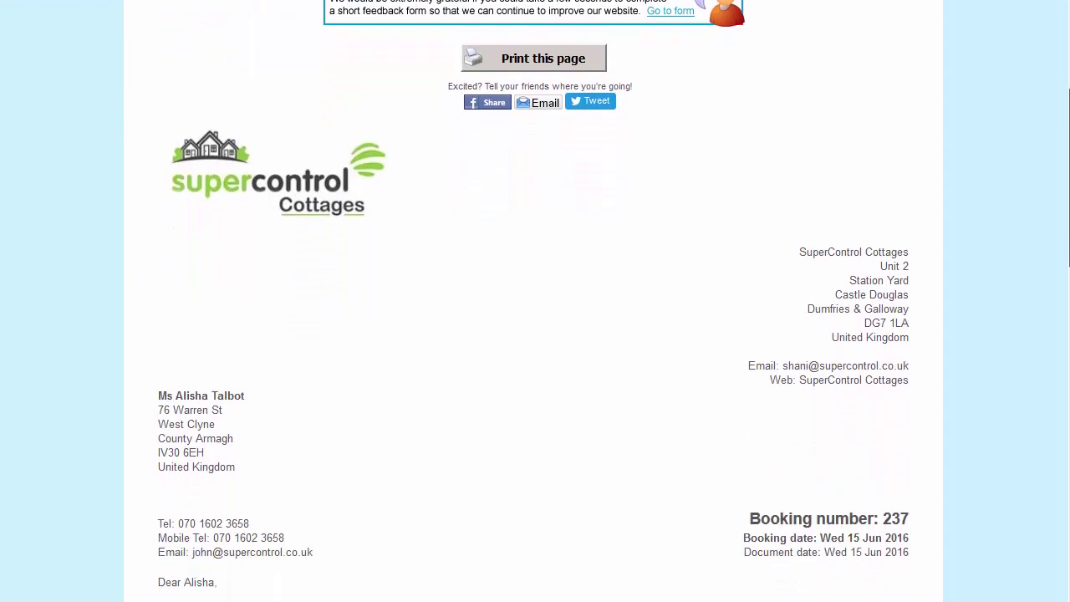
pyautogui.moveTo(1068, 284); pyautogui.dragTo(1064, 379)
pyautogui.scroll(-2, 1064, 379)
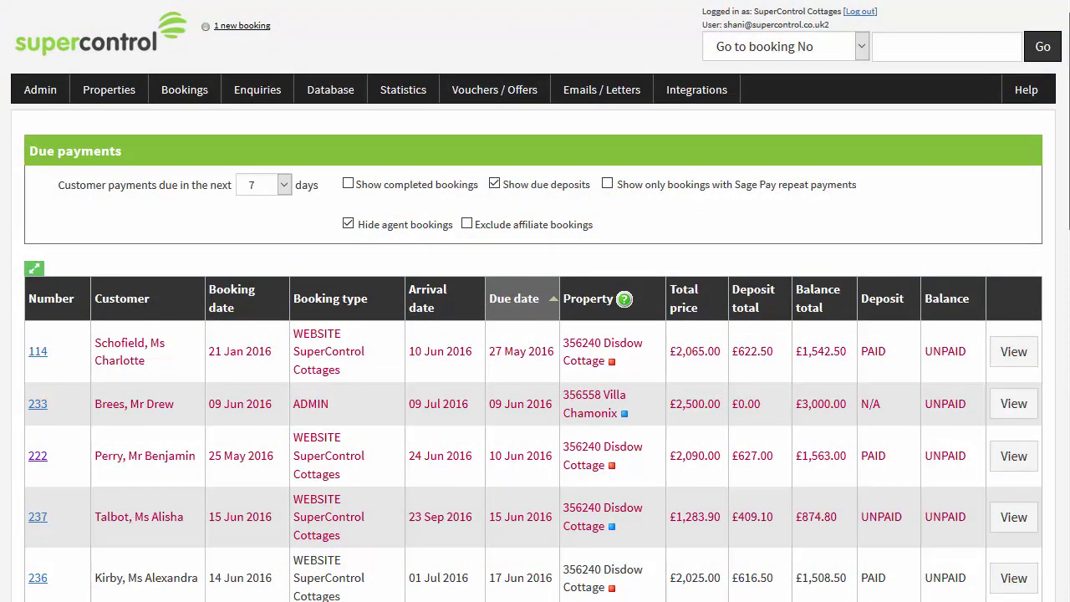
# Step: Open booking 237 from the Recent bookings list via its View link
pyautogui.scroll(-3, 535, 335)
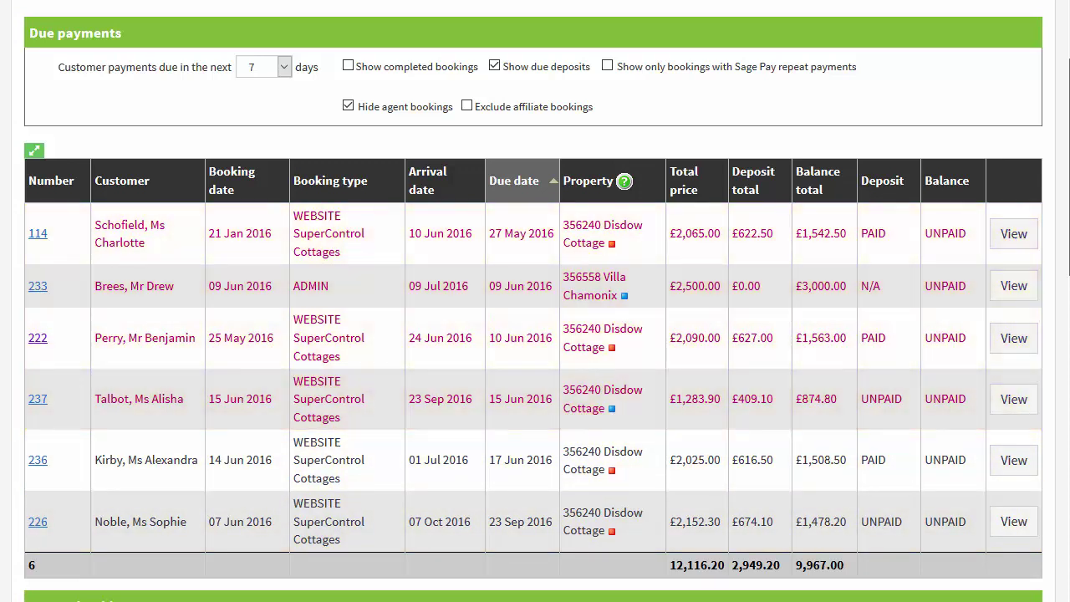
pyautogui.click(263, 67)
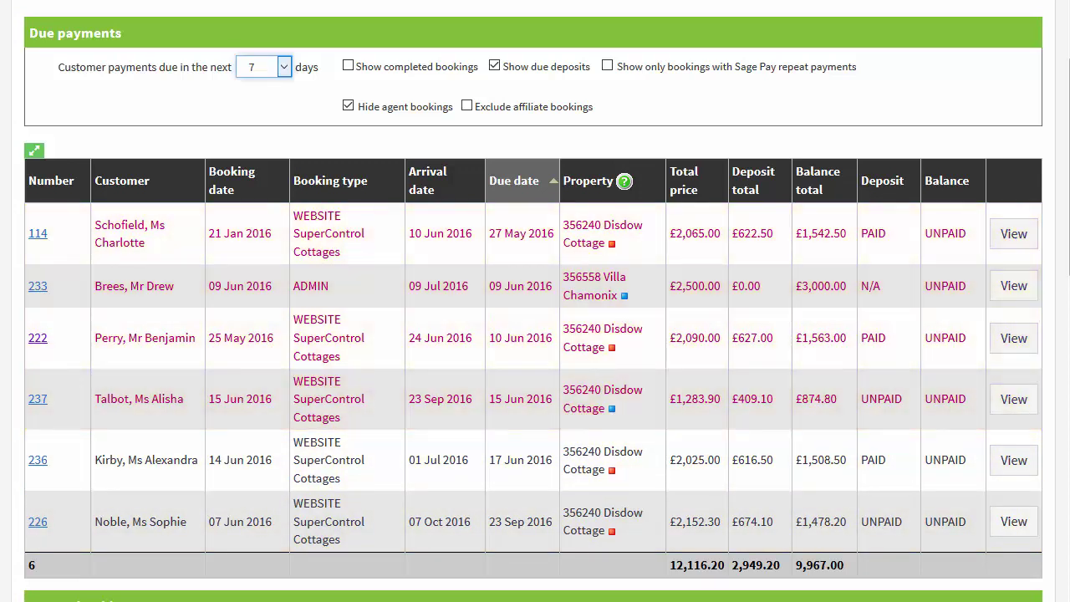
pyautogui.scroll(-4, 533, 301)
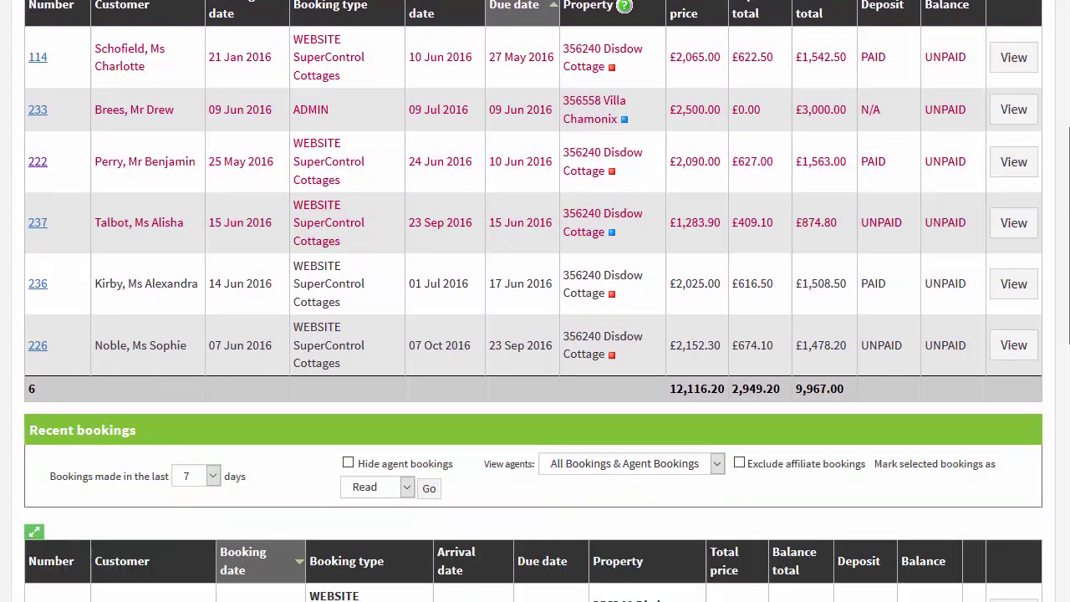
pyautogui.scroll(-3, 536, 301)
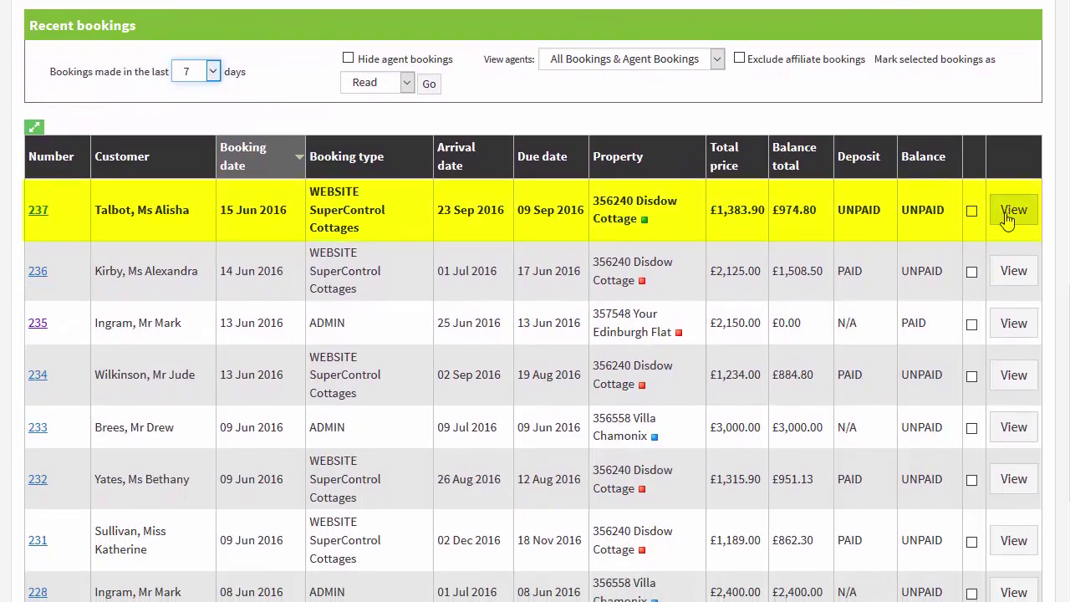
pyautogui.click(1009, 217)
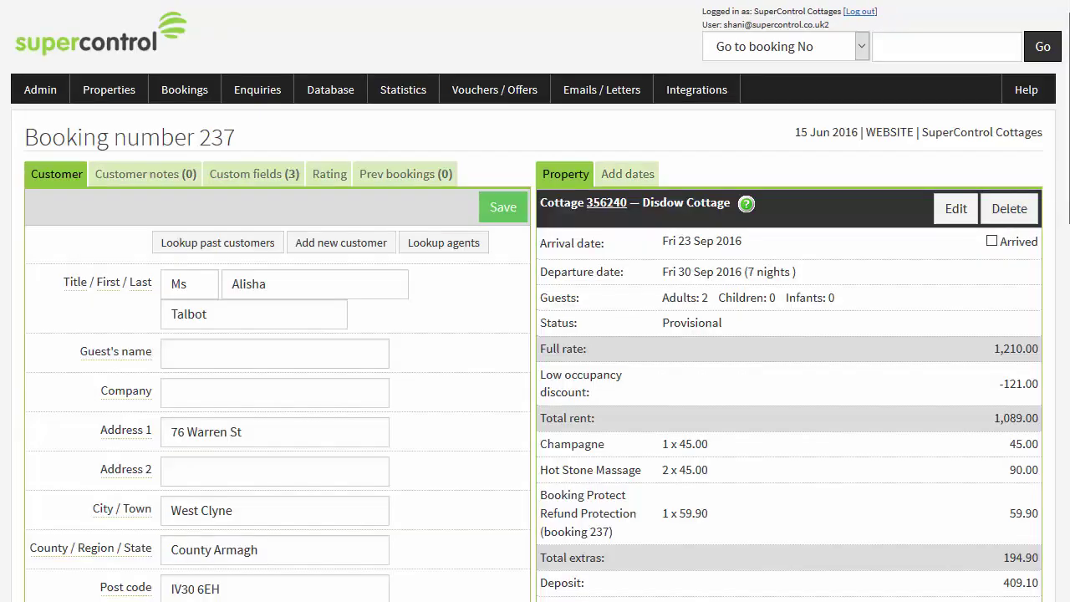
pyautogui.scroll(-2, 536, 301)
pyautogui.scroll(-3, 535, 301)
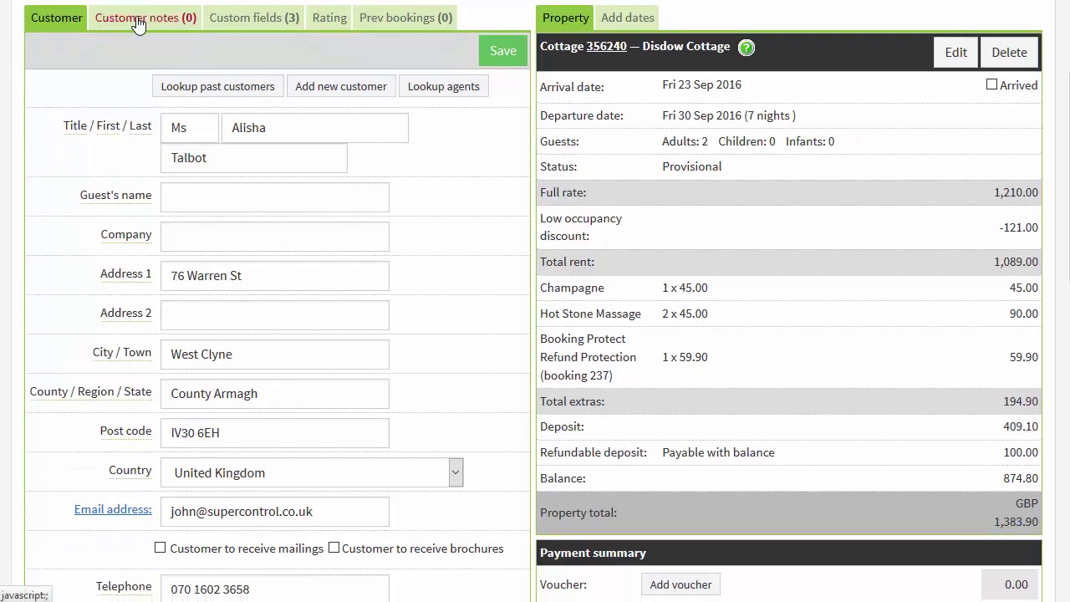
pyautogui.click(139, 22)
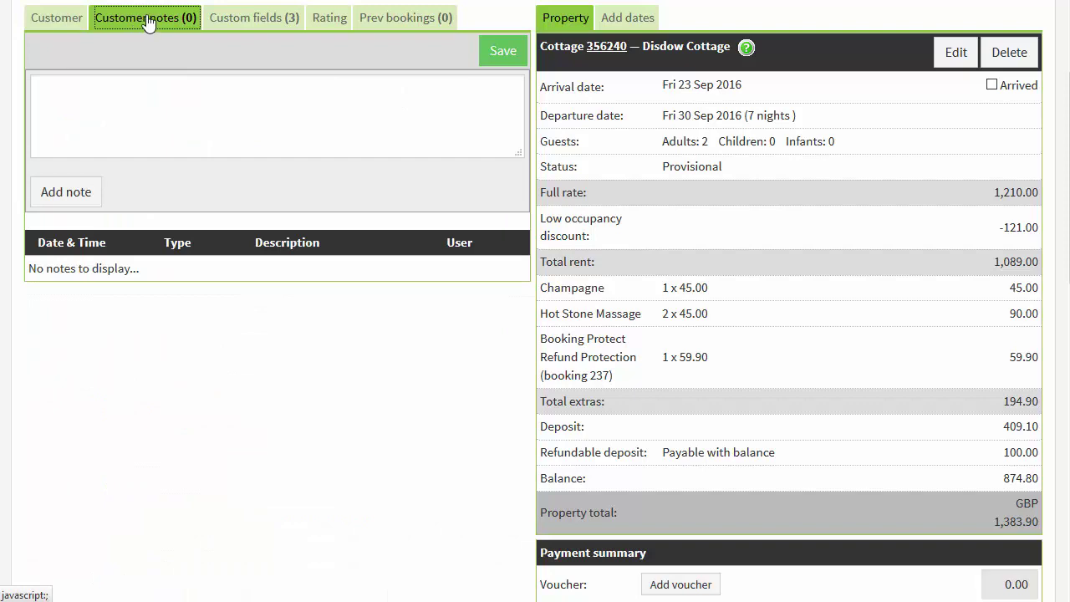
pyautogui.click(234, 23)
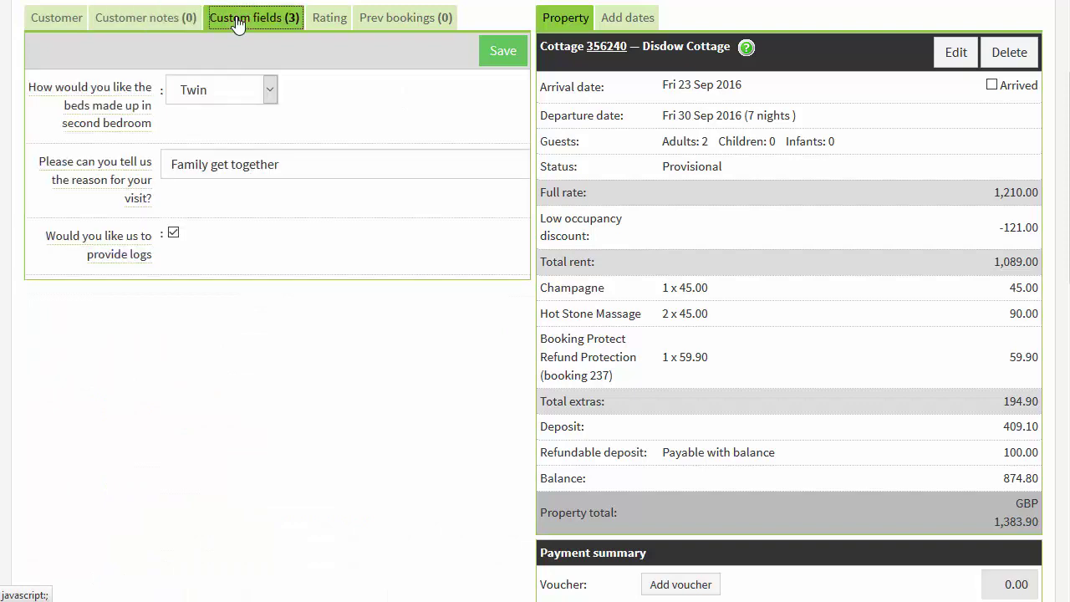
pyautogui.click(334, 23)
pyautogui.click(281, 84)
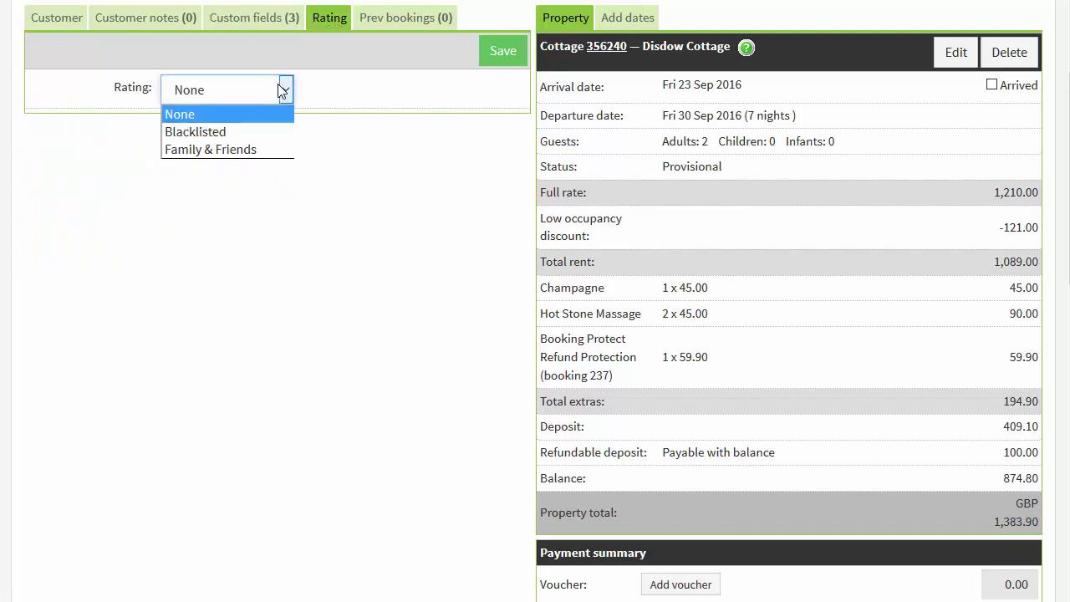
pyautogui.click(281, 91)
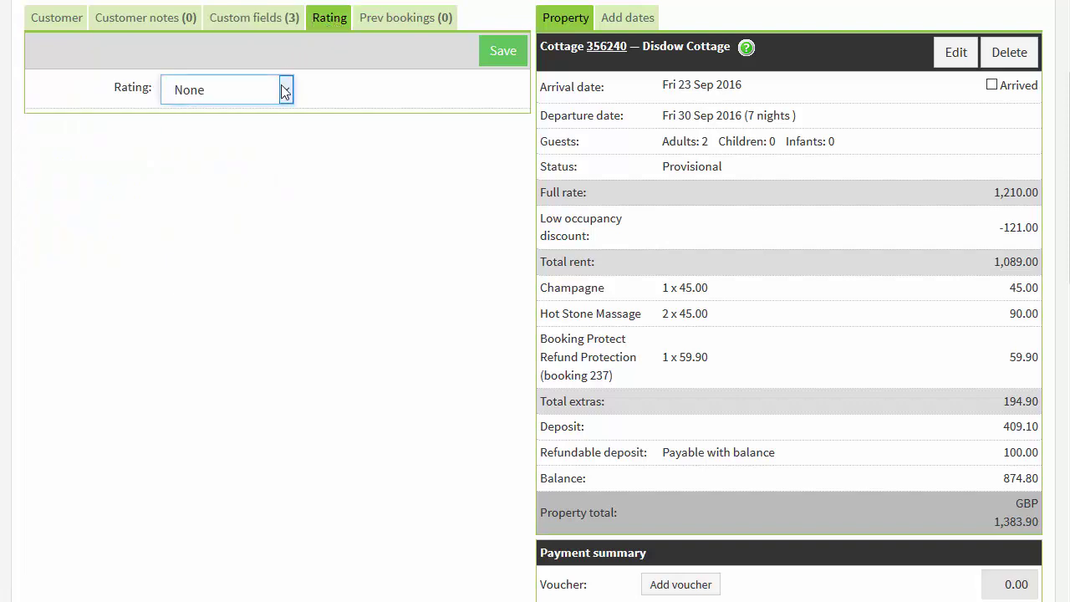
pyautogui.click(416, 28)
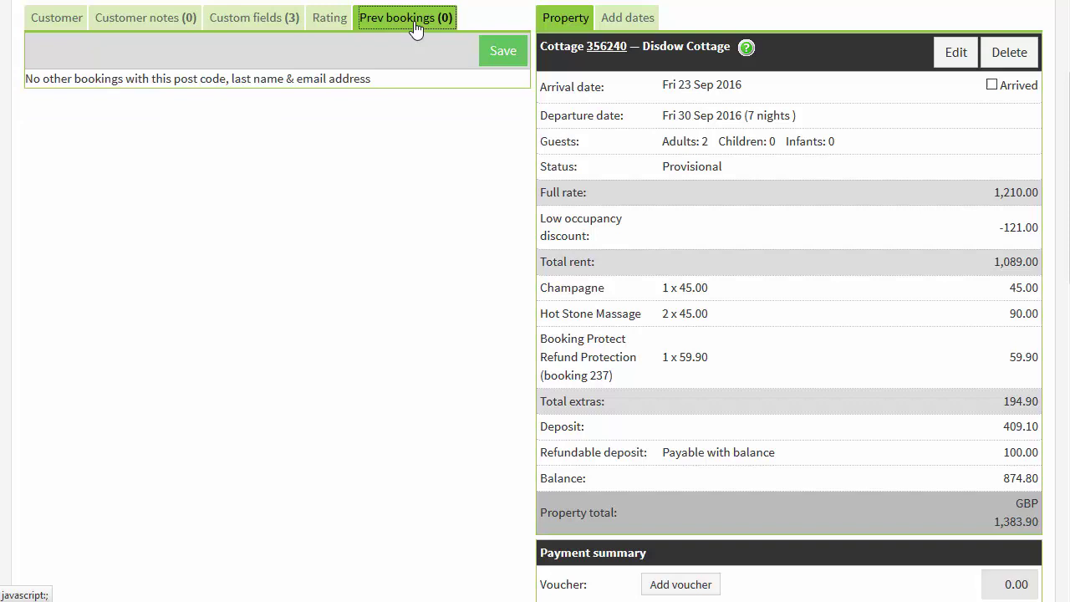
pyautogui.click(69, 17)
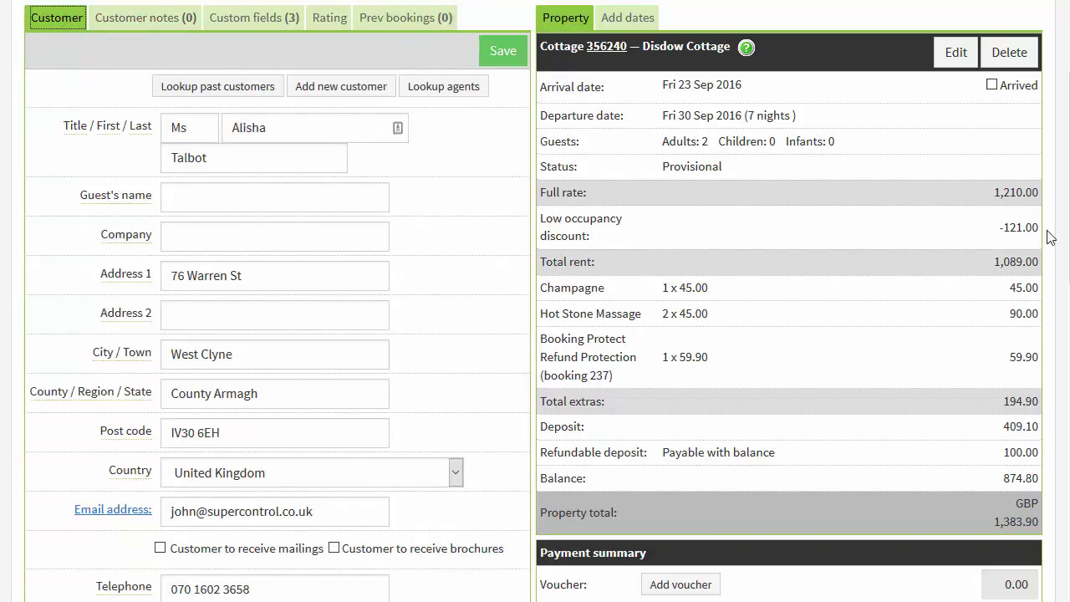
# Step: Scroll to booking 237's Customer payments table showing the £409.10 deposit and £974.80 balance
pyautogui.scroll(1, 1051, 237)
pyautogui.scroll(-2, 1051, 237)
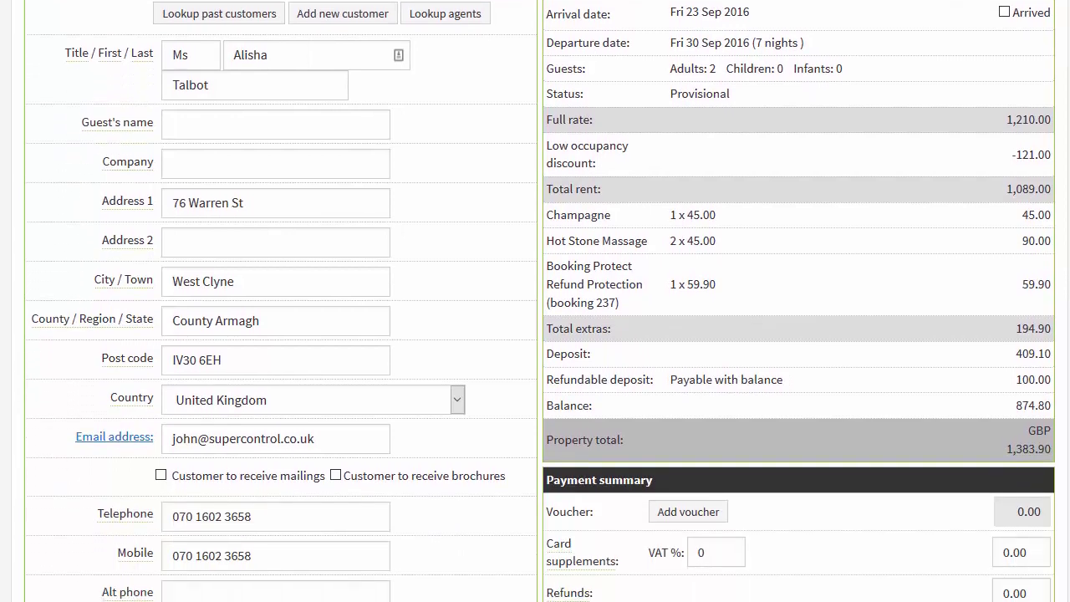
pyautogui.scroll(-6, 1051, 237)
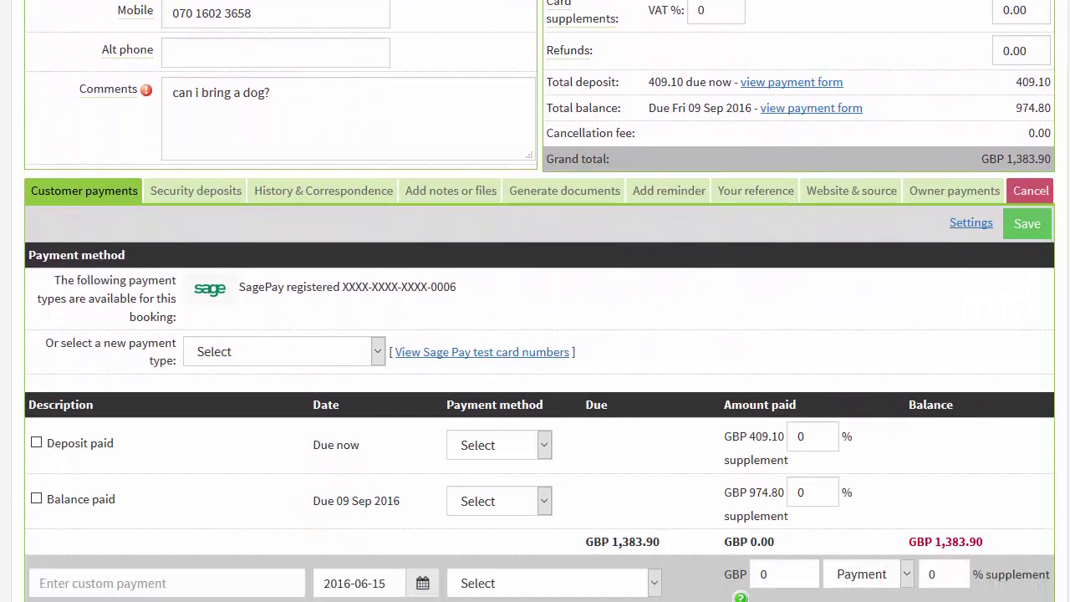
pyautogui.scroll(-2, 1051, 238)
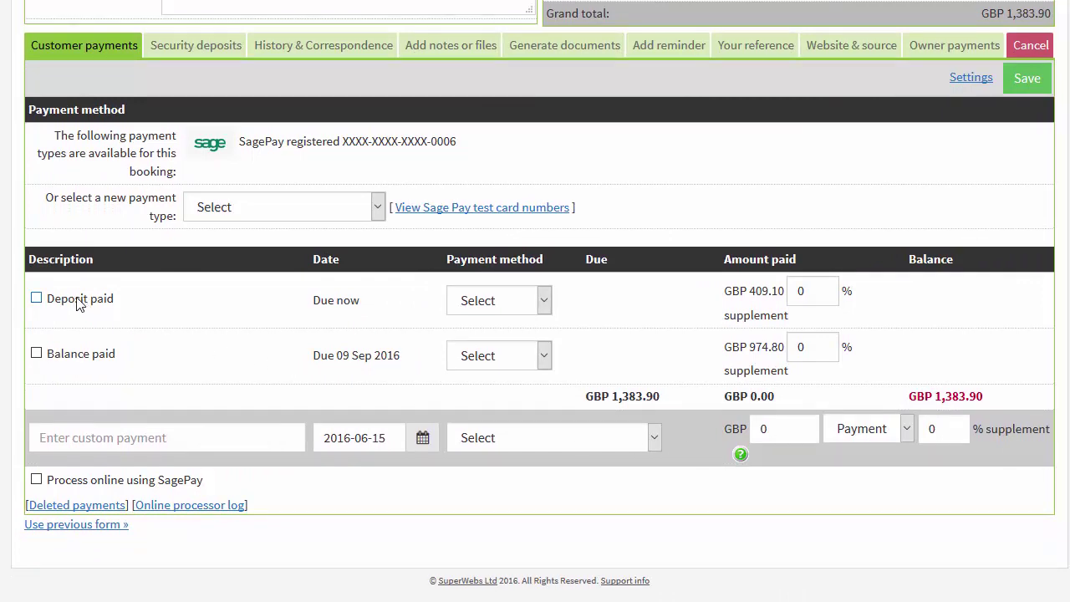
# Step: Charge the £409.10 deposit online to the registered SagePay card and save the payment
pyautogui.click(481, 305)
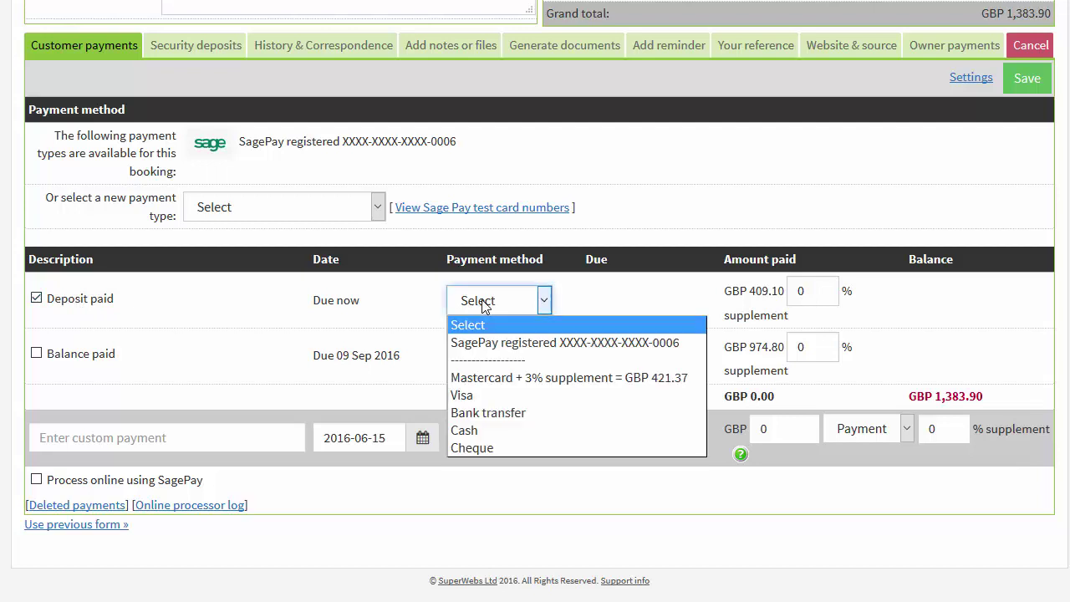
pyautogui.click(503, 345)
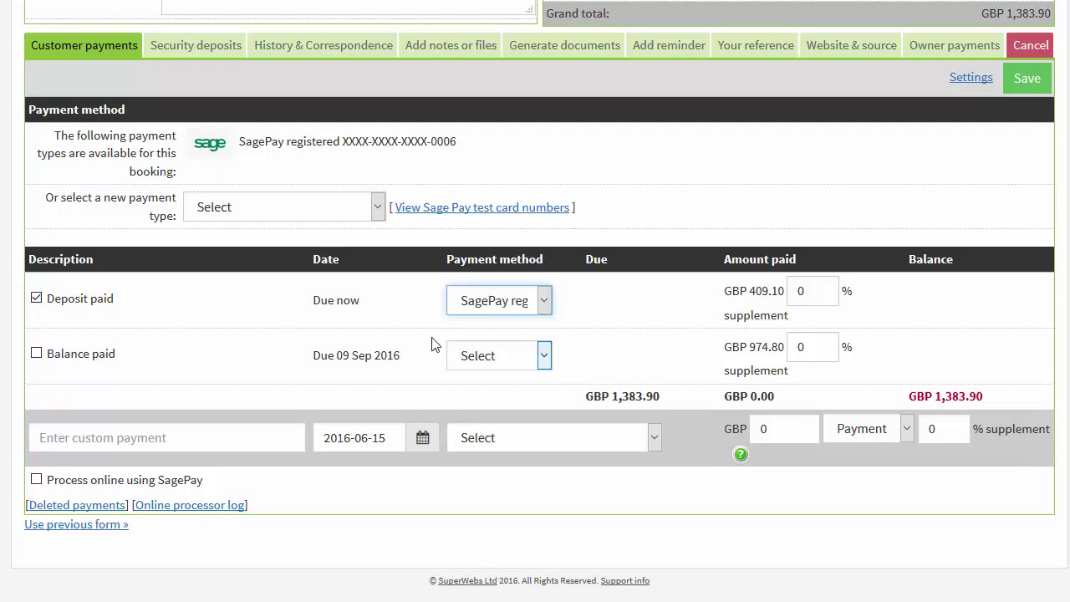
pyautogui.click(108, 479)
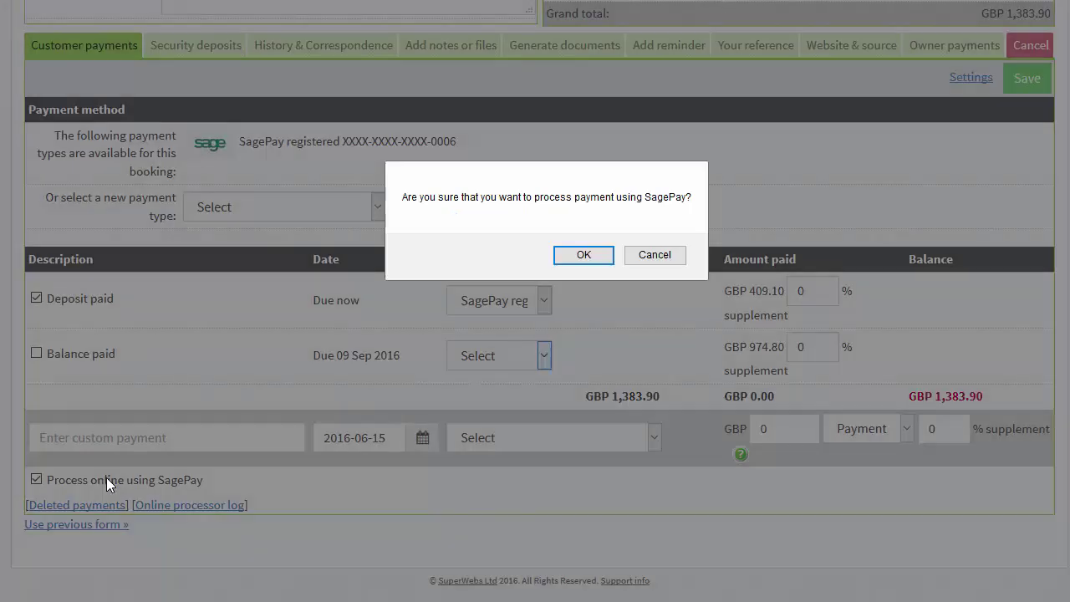
pyautogui.click(585, 256)
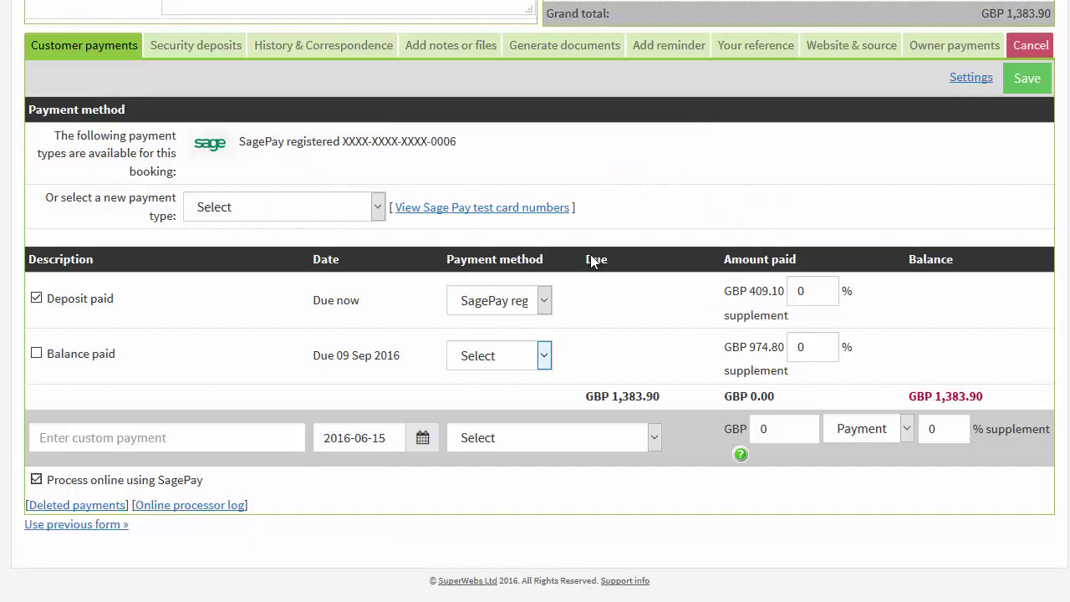
pyautogui.click(1033, 92)
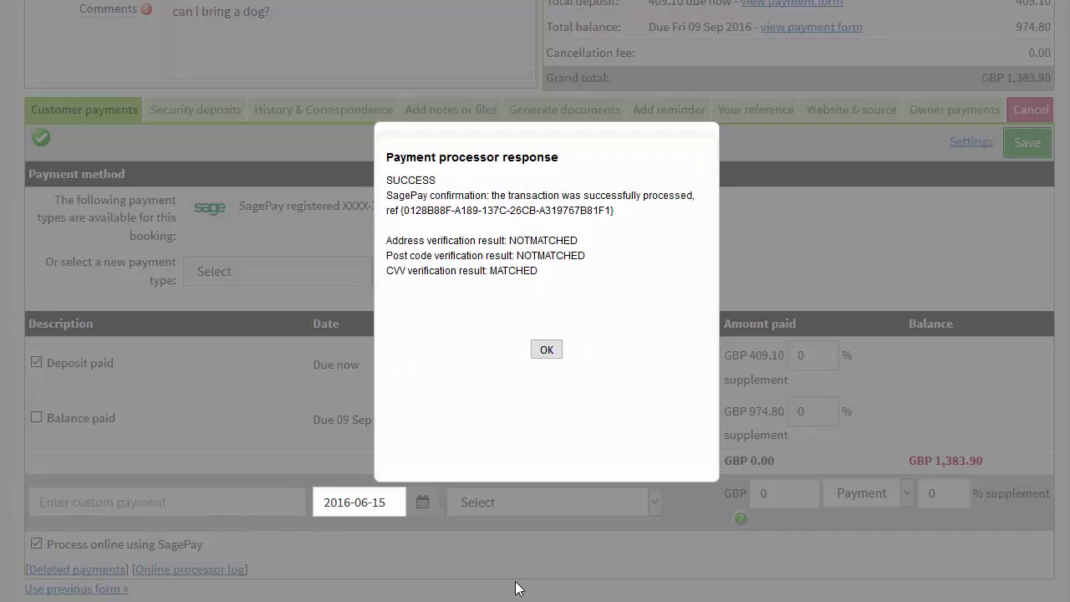
pyautogui.click(547, 350)
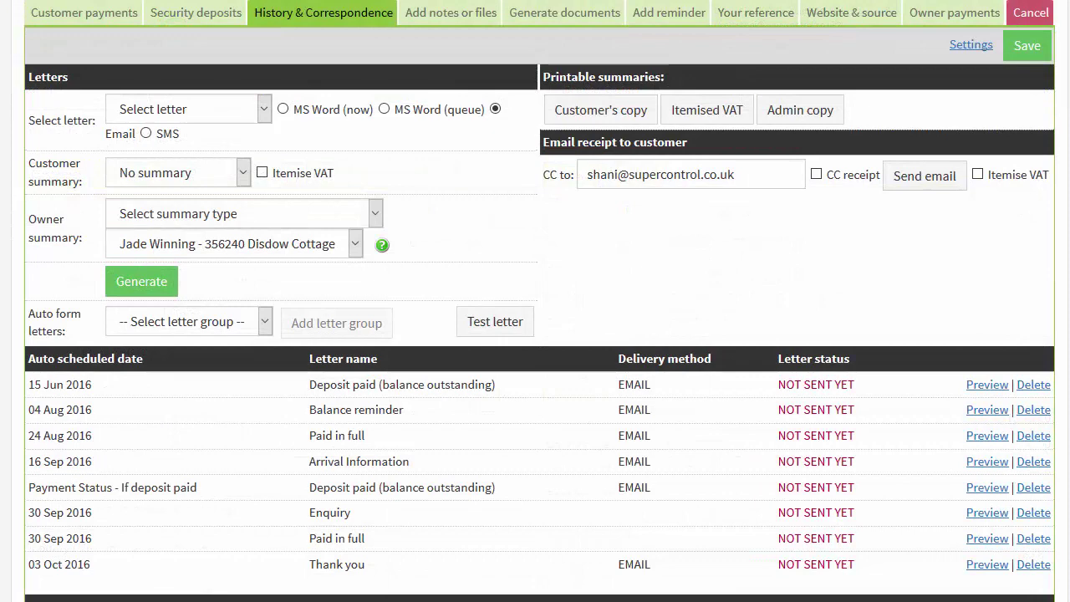
pyautogui.scroll(-1, 535, 335)
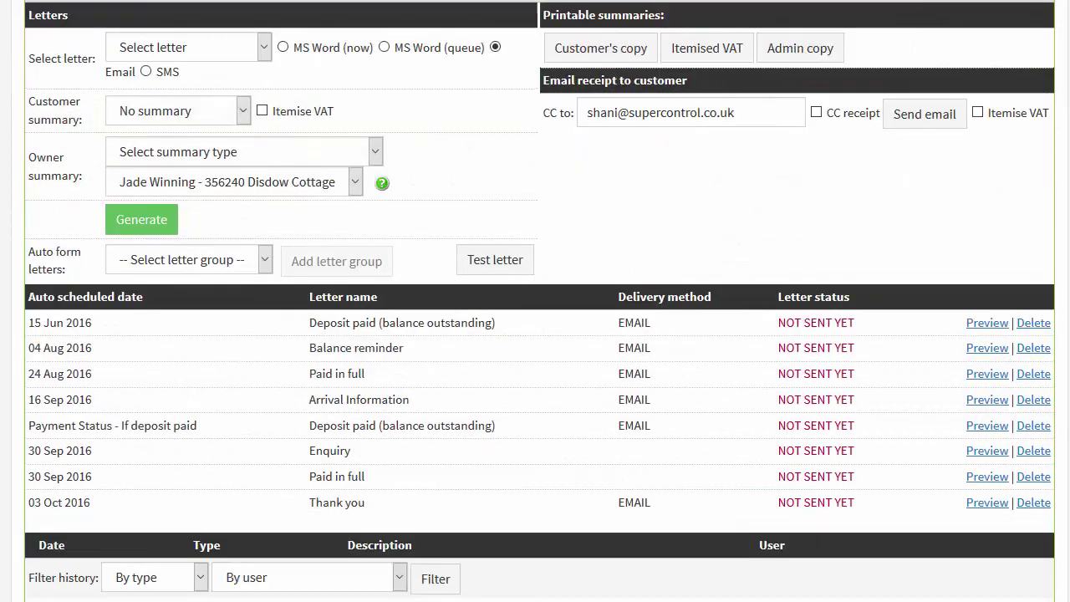
pyautogui.click(173, 50)
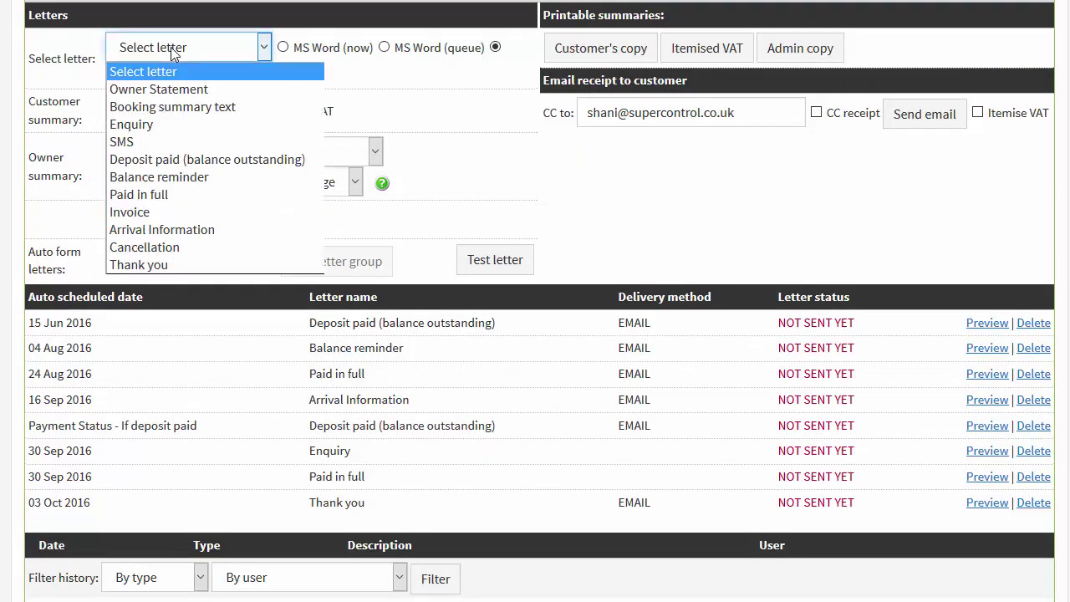
pyautogui.click(209, 163)
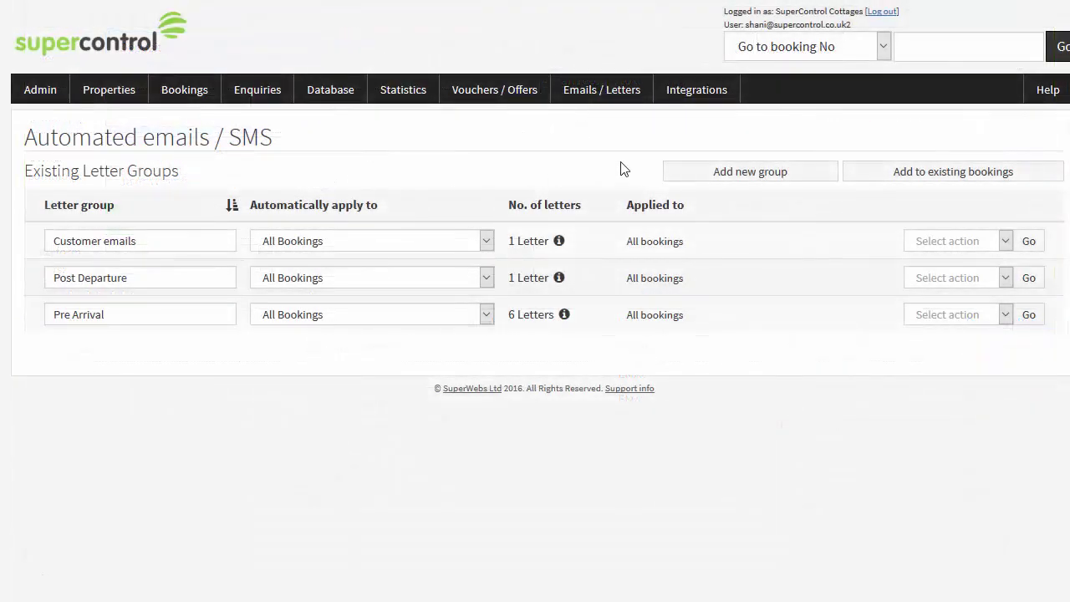
# Step: Show the letters in the Pre Arrival group and scroll to the balance reminder
pyautogui.click(919, 323)
pyautogui.click(982, 333)
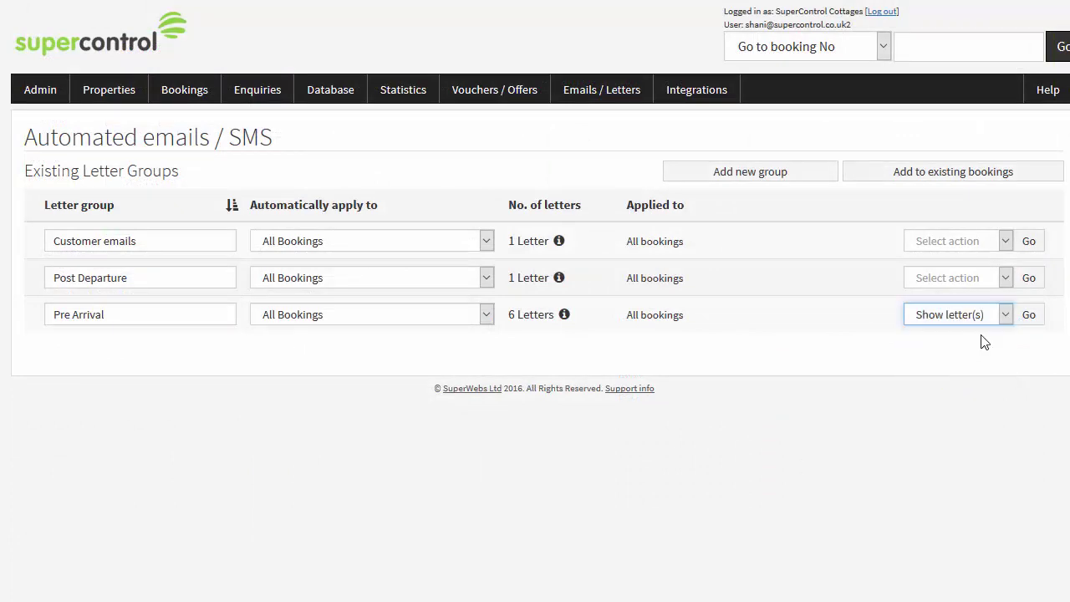
pyautogui.click(1031, 317)
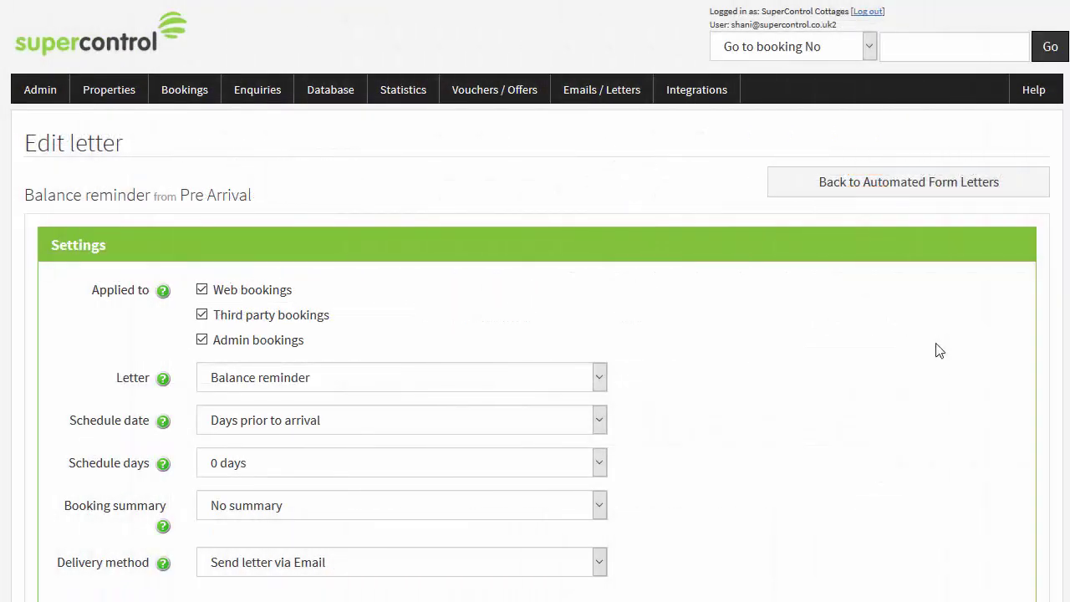
pyautogui.scroll(-2, 942, 351)
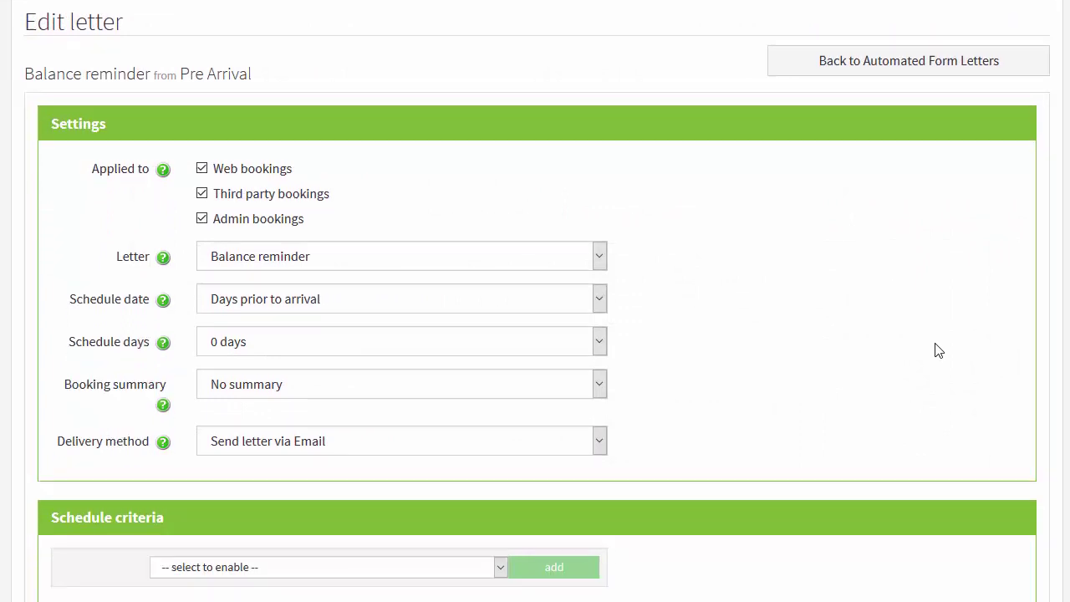
pyautogui.scroll(-1, 938, 351)
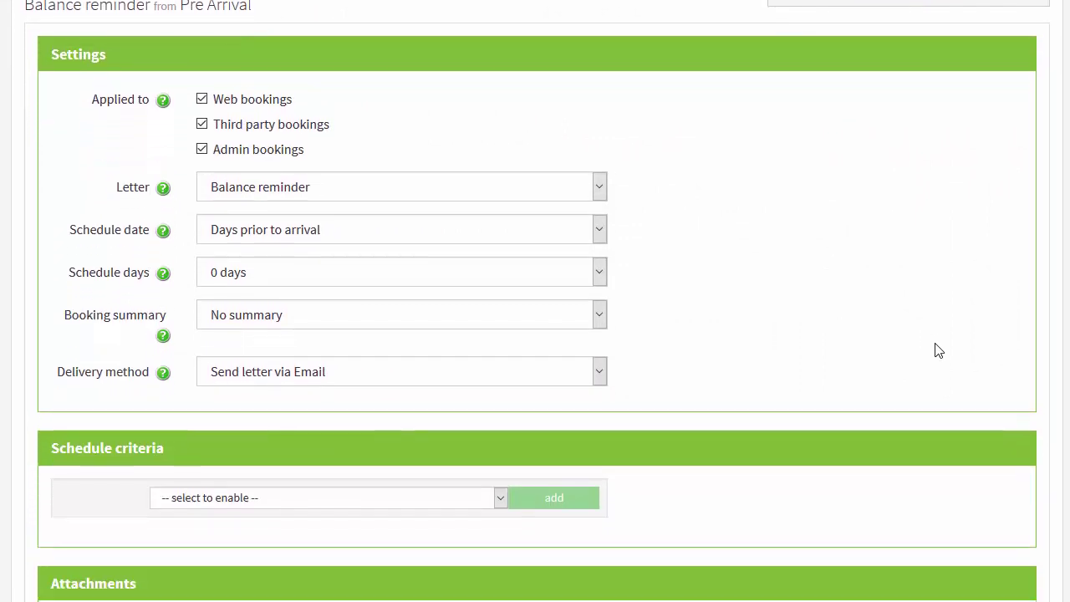
pyautogui.scroll(-2, 937, 351)
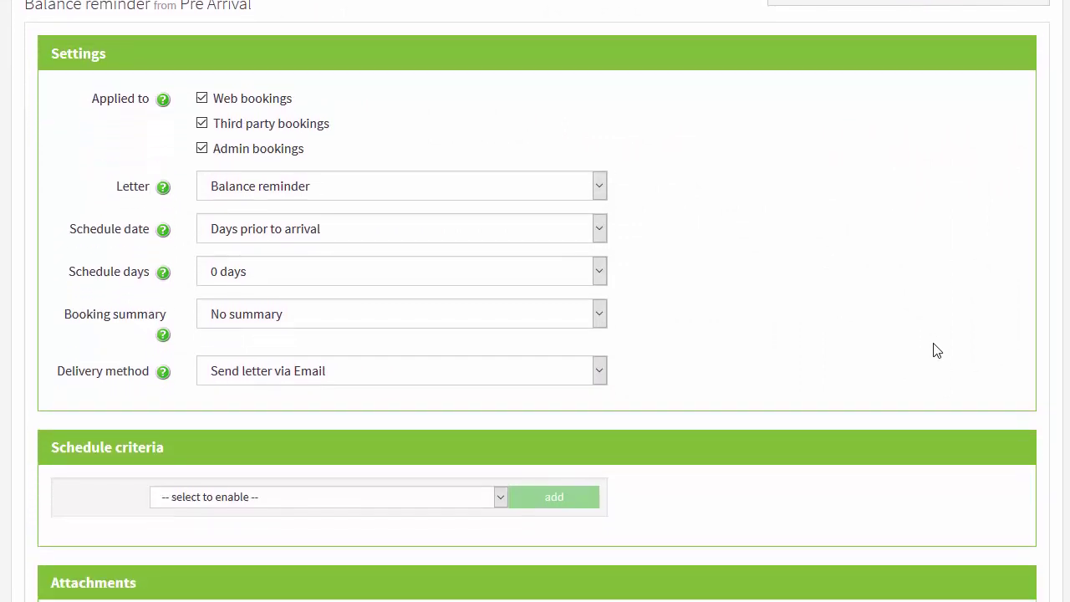
pyautogui.scroll(-4, 934, 350)
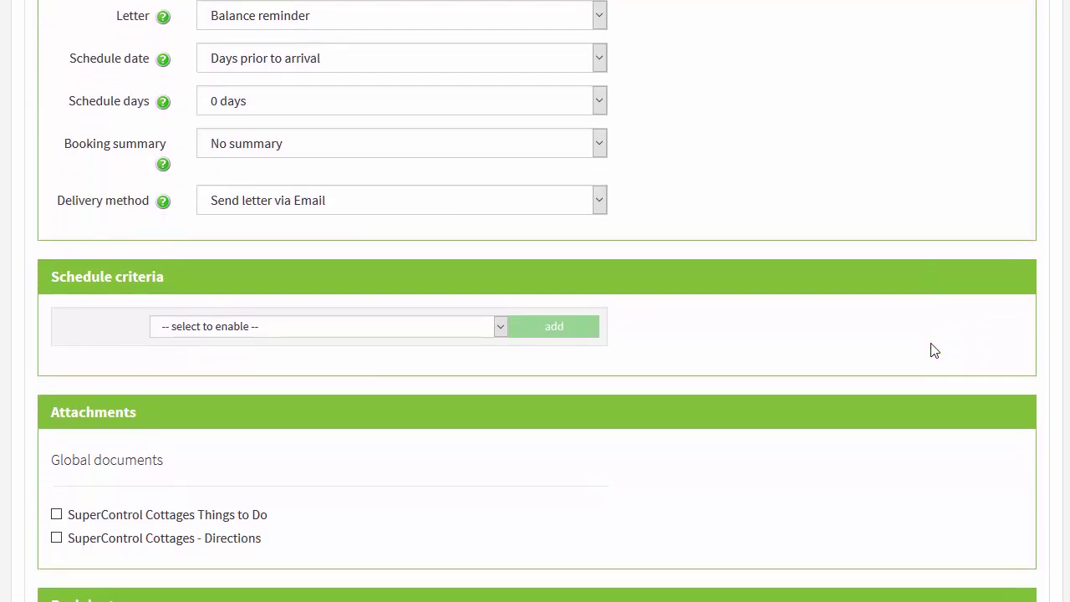
pyautogui.scroll(-2, 934, 350)
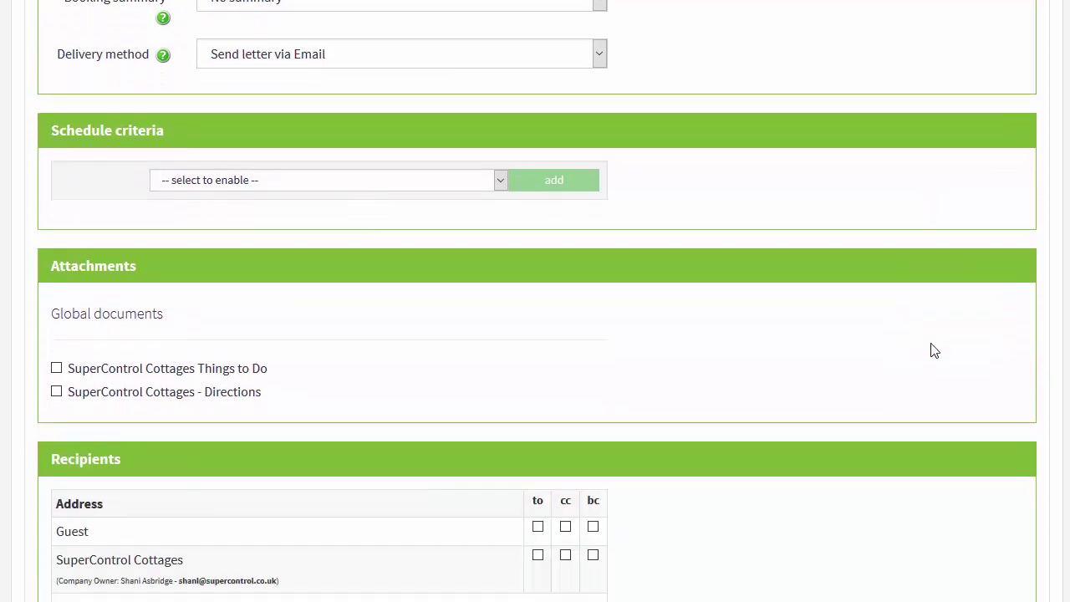
# Step: Add the 'If balance unpaid' schedule criterion to the balance reminder letter
pyautogui.click(363, 124)
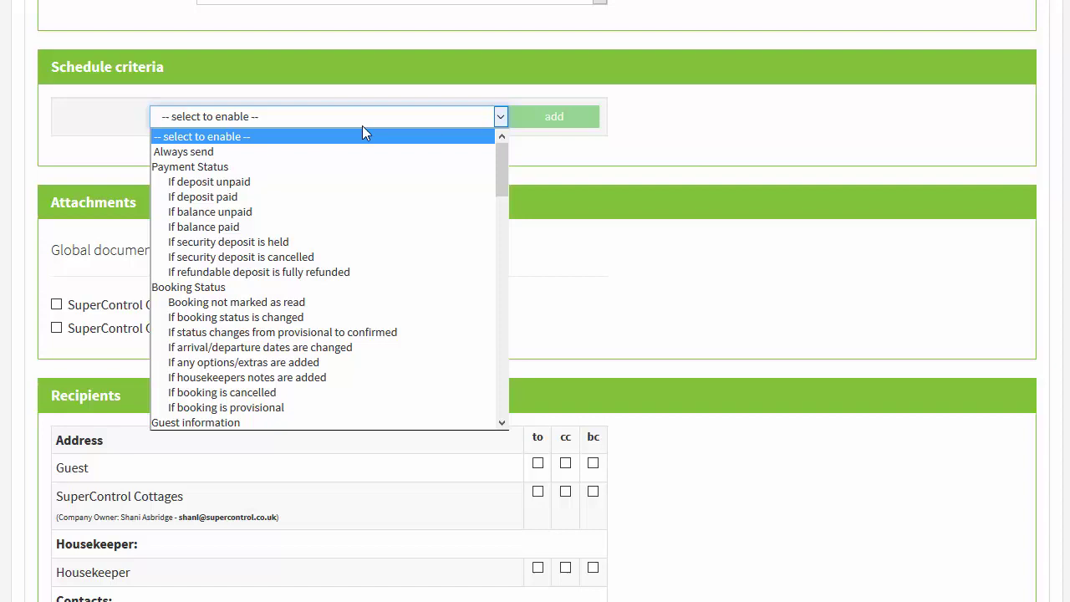
pyautogui.click(325, 213)
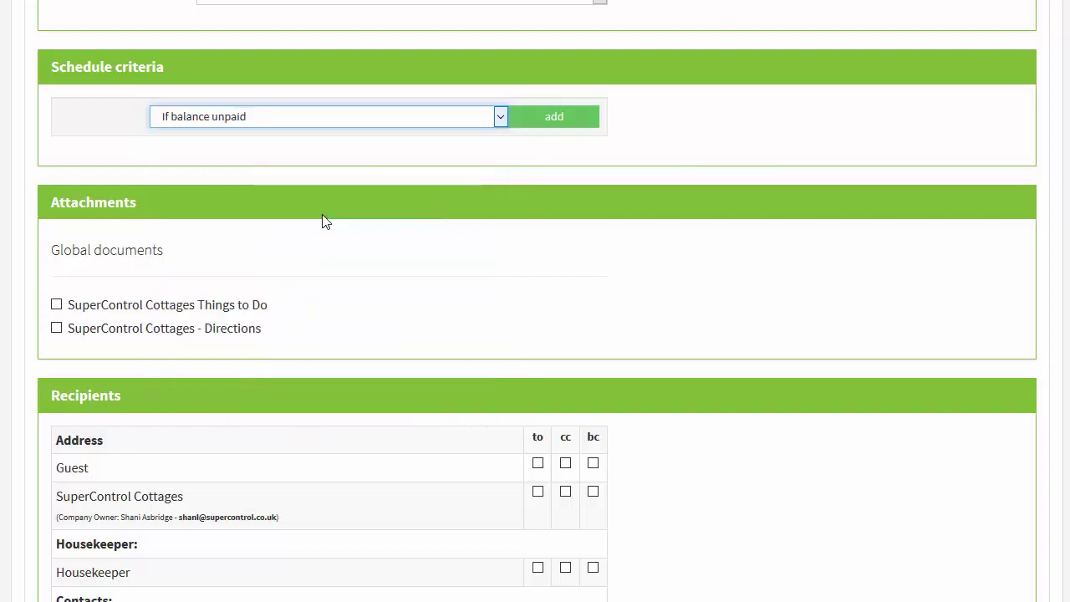
pyautogui.click(562, 124)
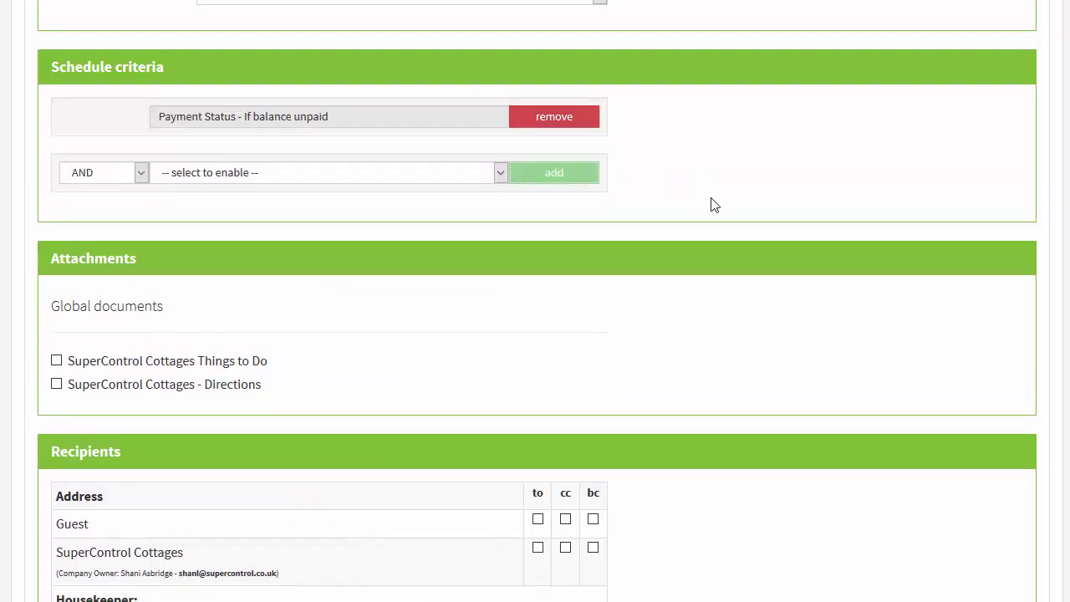
pyautogui.scroll(-2, 845, 266)
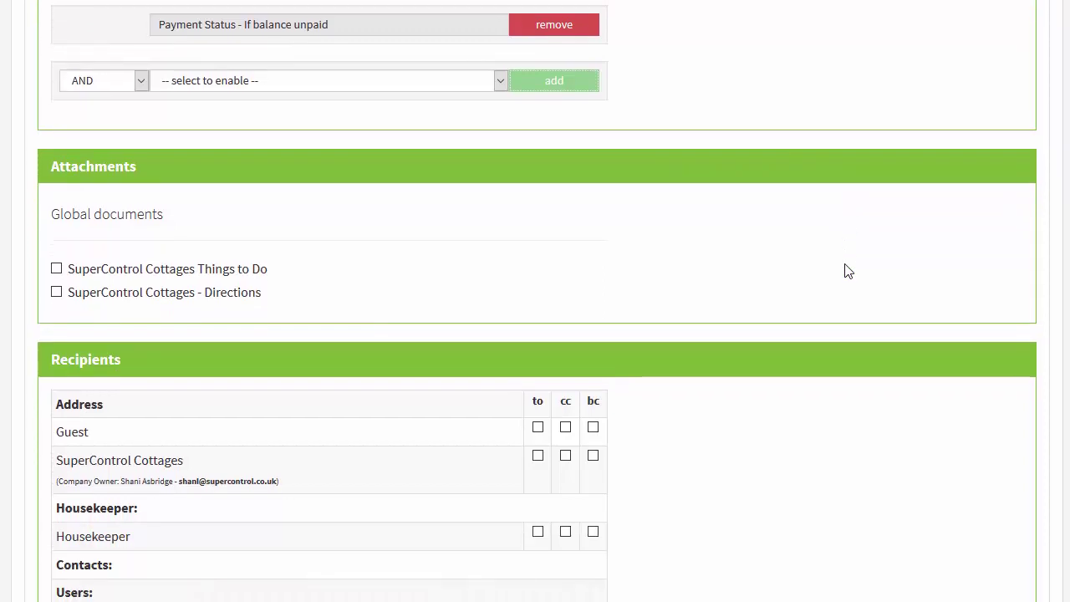
pyautogui.scroll(-2, 847, 270)
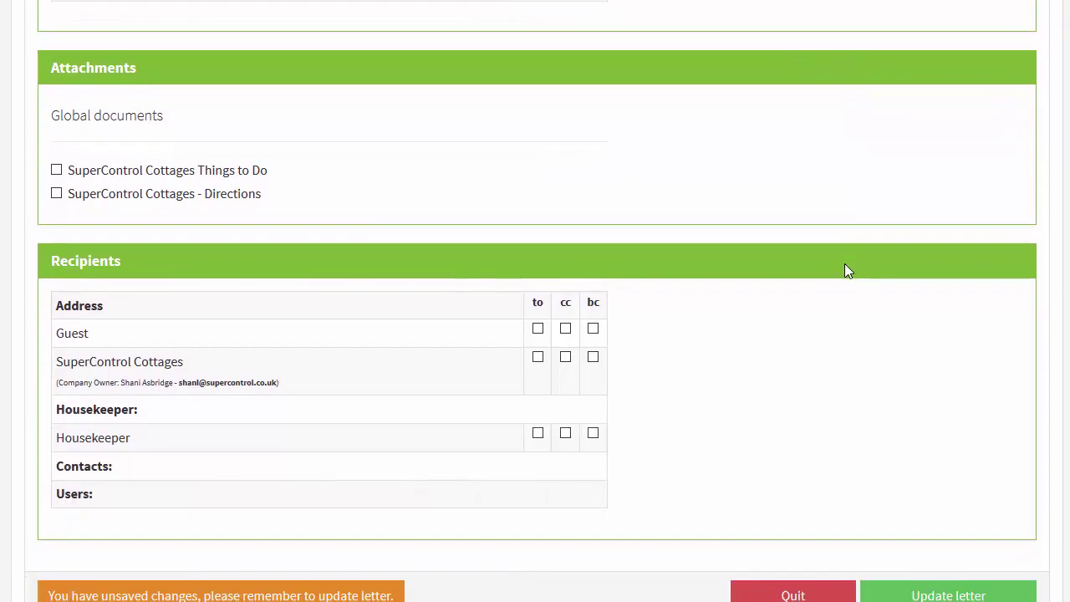
pyautogui.scroll(-1, 845, 270)
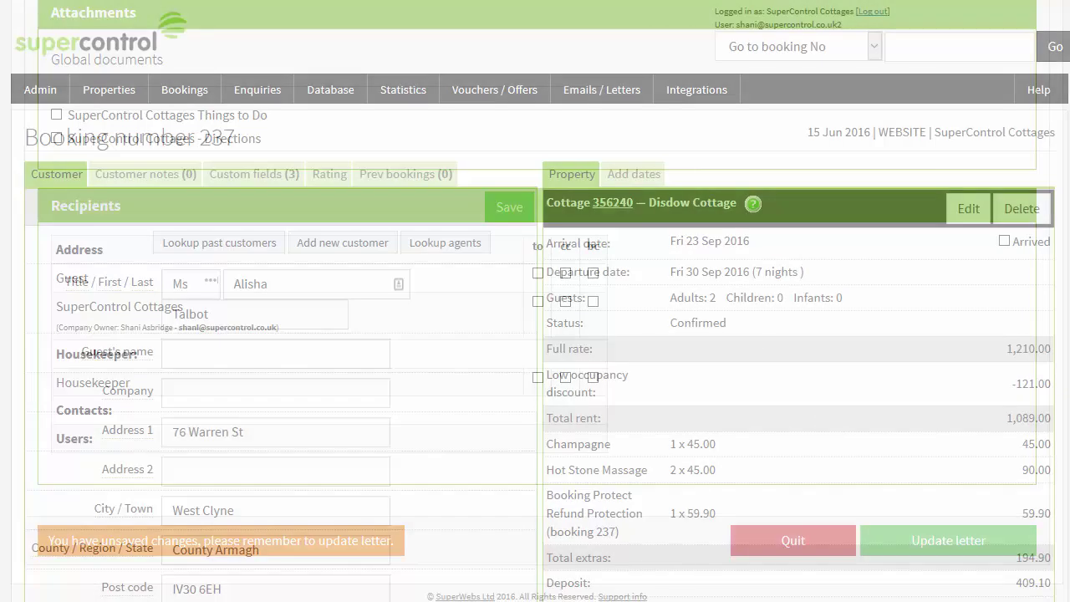
# Step: Open the Grid view for all properties and scroll it right toward July 2016
pyautogui.moveTo(208, 94)
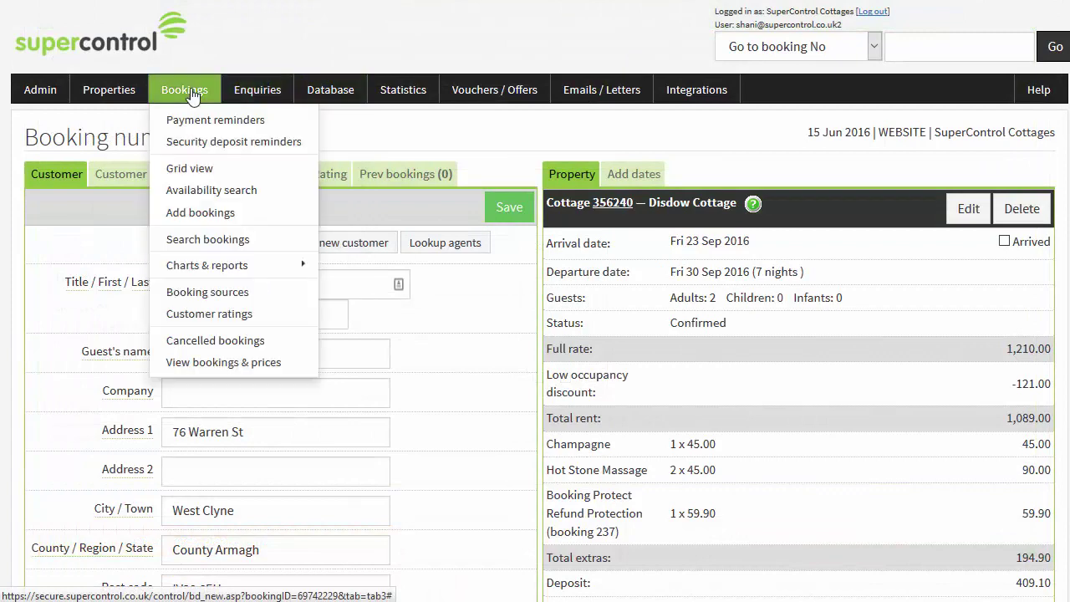
pyautogui.click(203, 180)
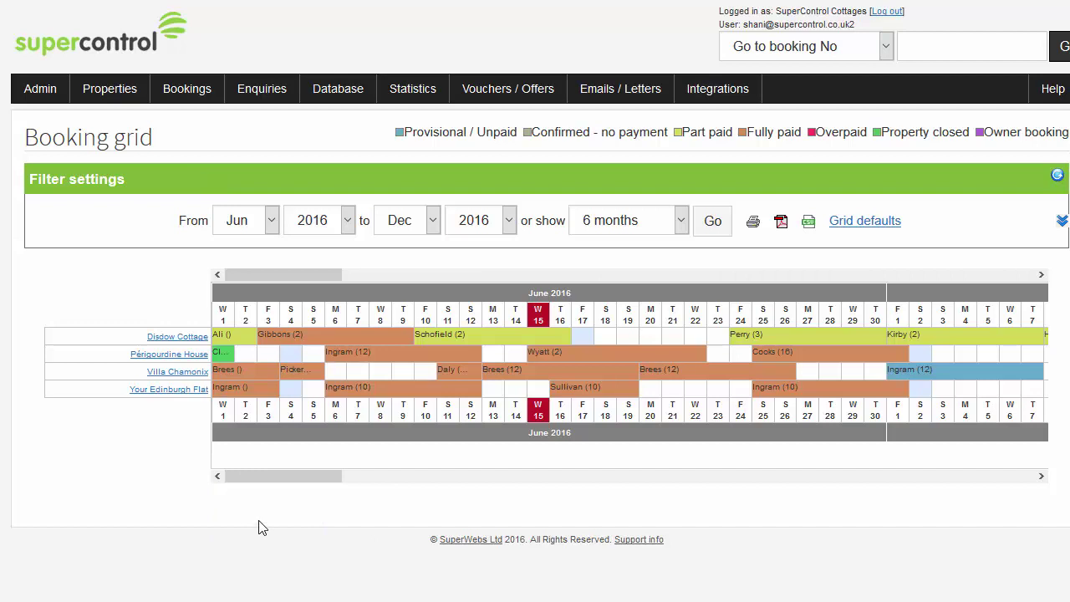
pyautogui.moveTo(270, 477); pyautogui.dragTo(346, 483)
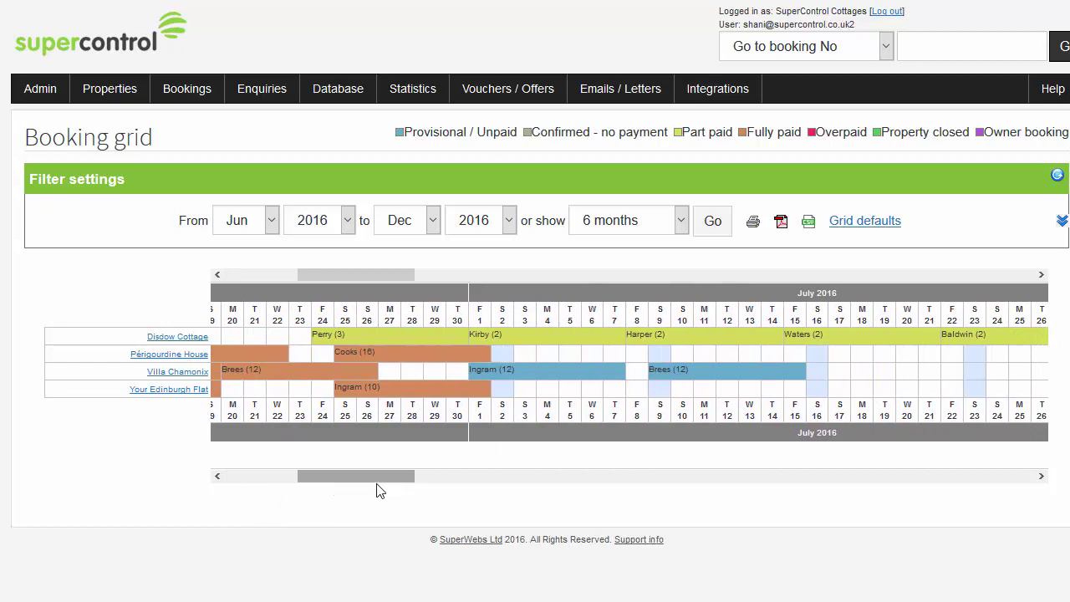
# Step: Place a 7-night booking for Your Edinburgh Flat starting 2 July 2016
pyautogui.click(507, 387)
pyautogui.click(567, 155)
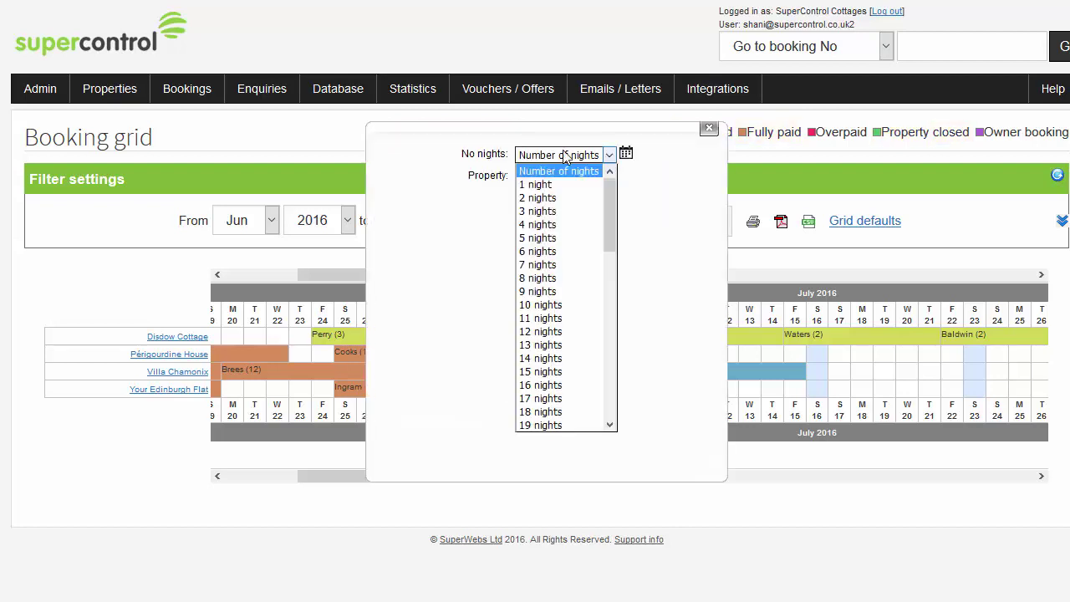
pyautogui.click(564, 264)
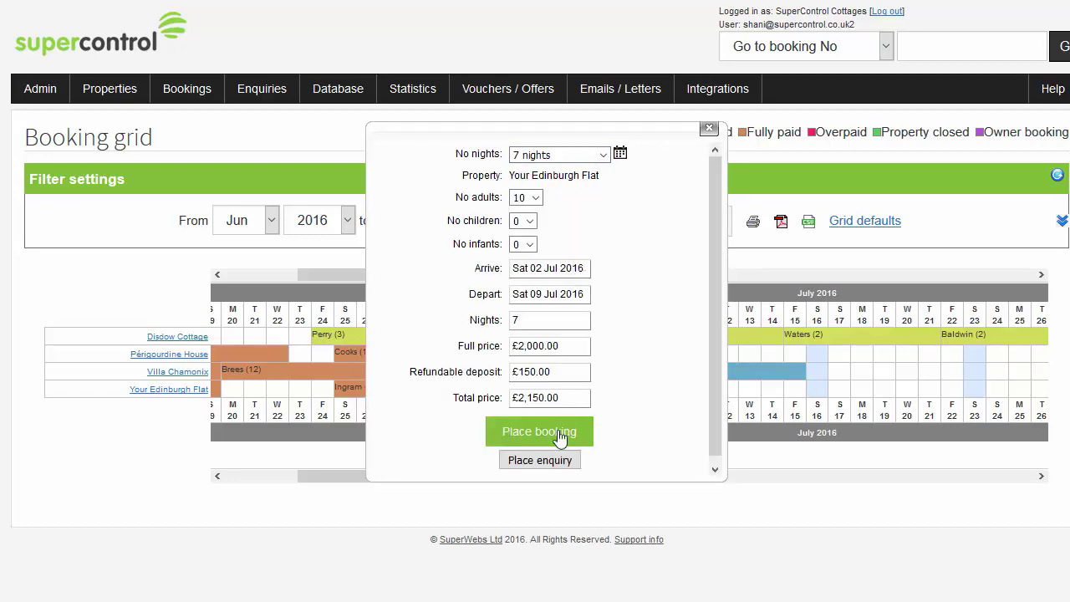
pyautogui.click(568, 430)
pyautogui.scroll(-3, 569, 430)
pyautogui.scroll(-8, 535, 301)
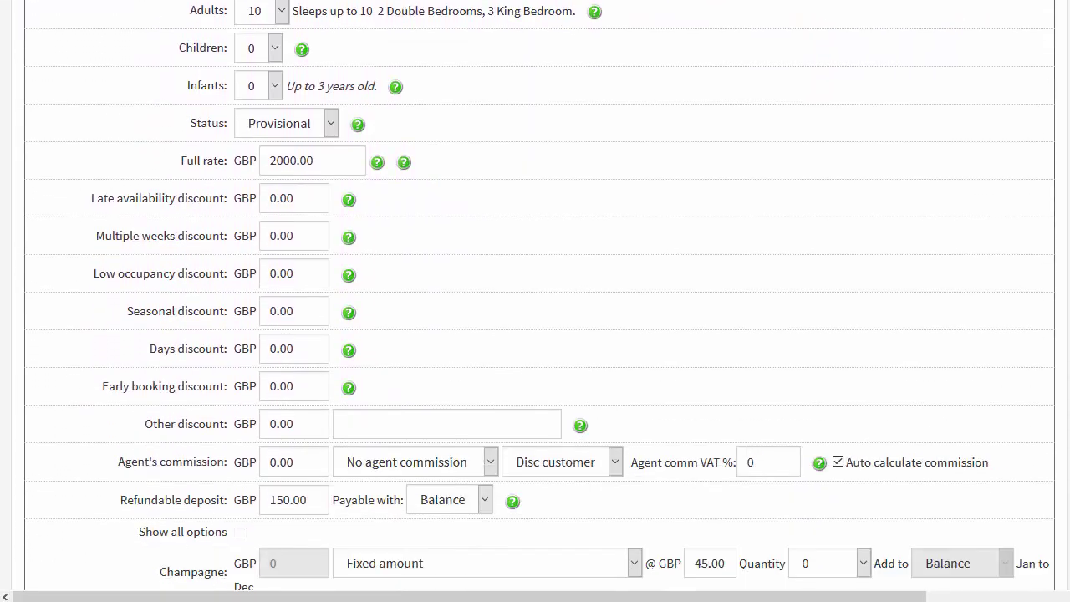
pyautogui.scroll(-6, 535, 301)
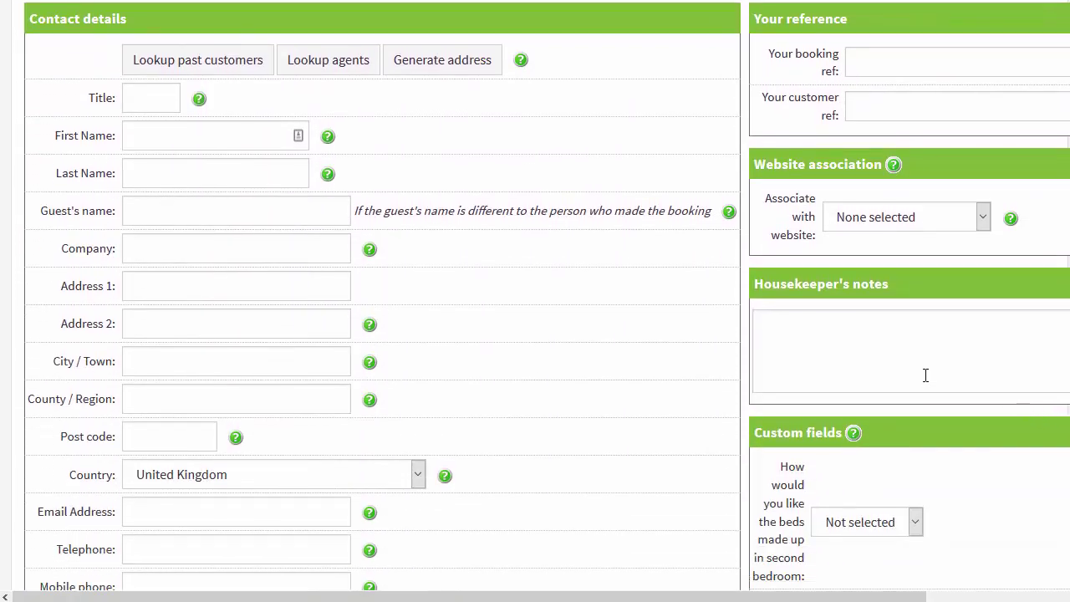
# Step: Fill the guest details from a past customer found by last name, then save as booking 238
pyautogui.click(237, 72)
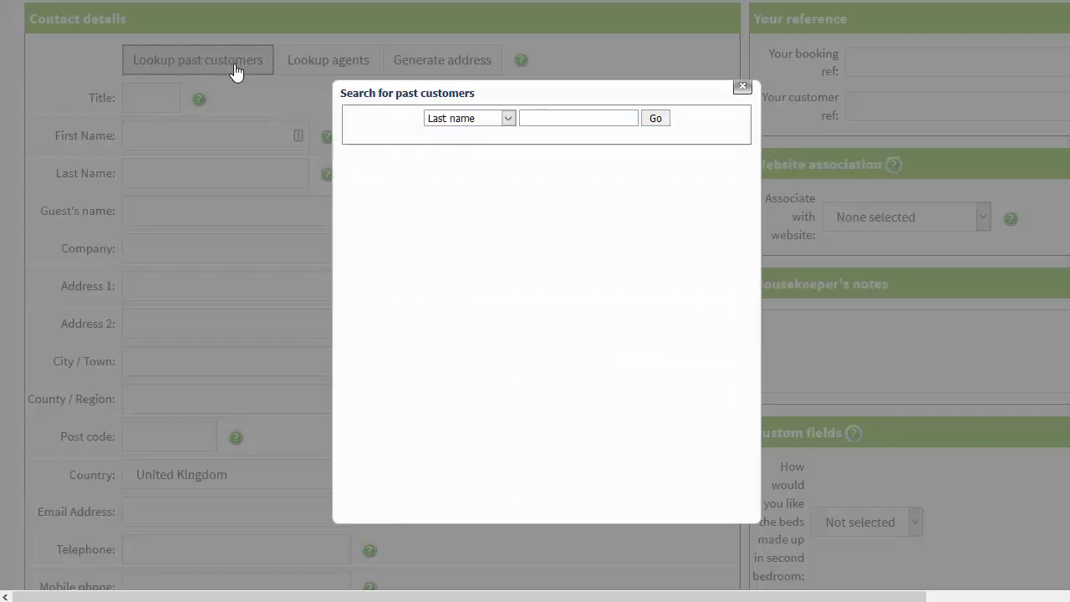
pyautogui.click(562, 111)
pyautogui.write('Bree')
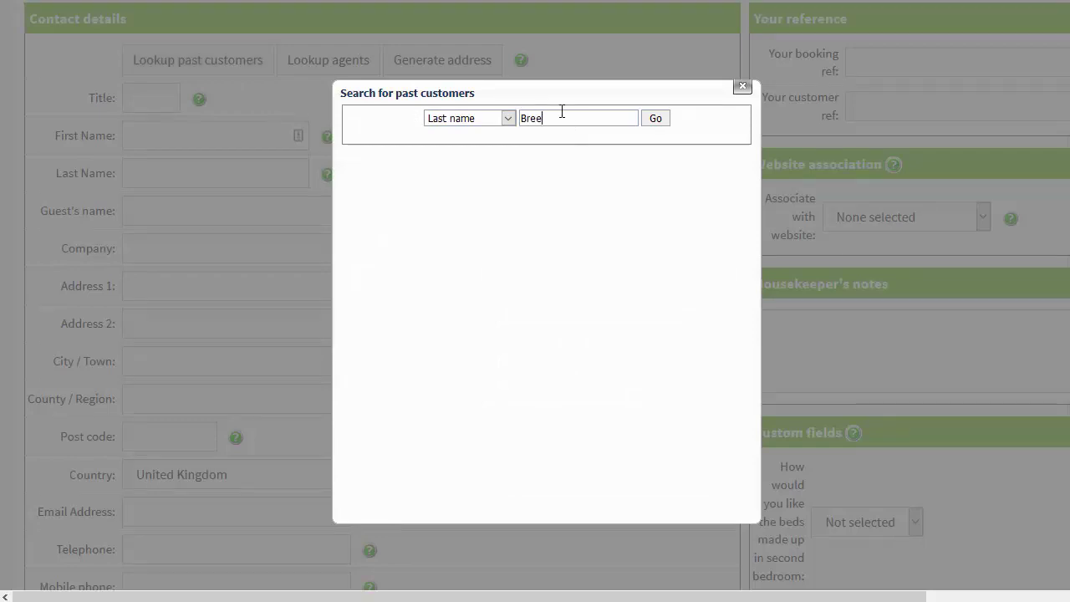
pyautogui.write('s')
pyautogui.click(679, 176)
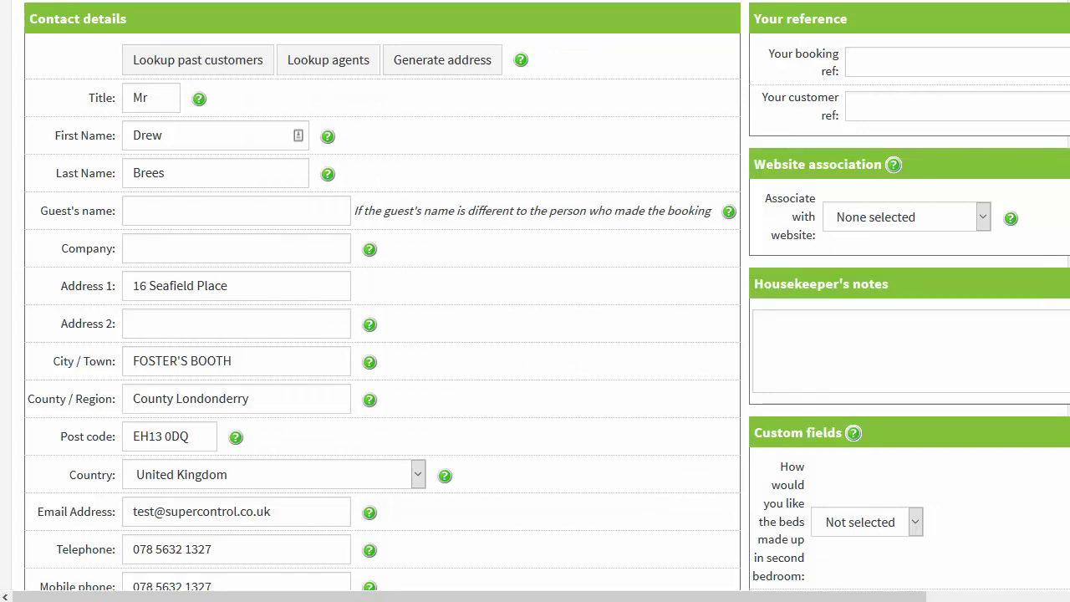
pyautogui.scroll(-4, 536, 301)
pyautogui.scroll(-4, 536, 301)
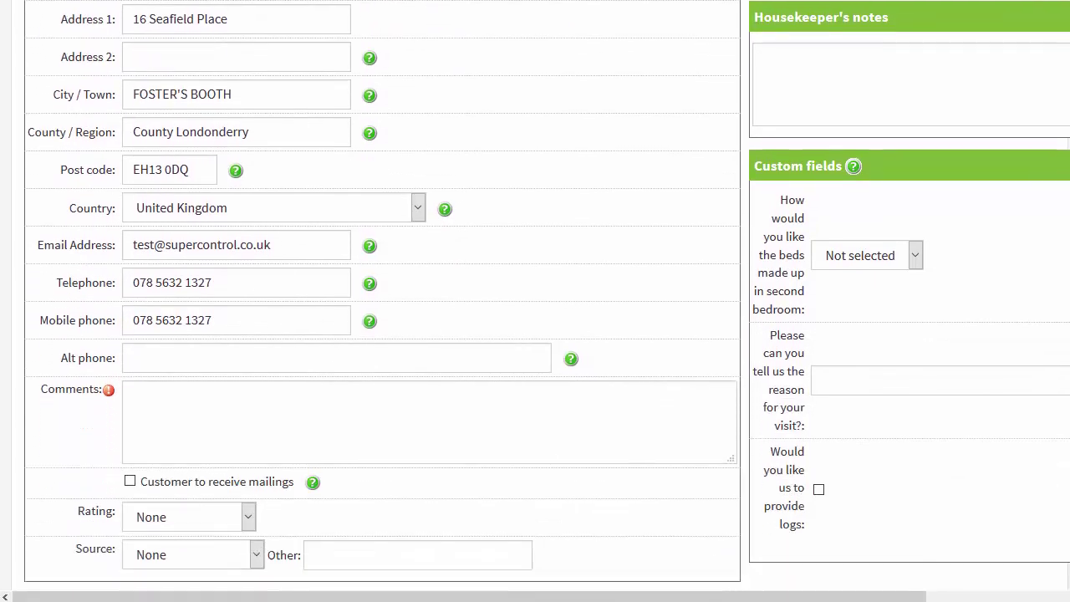
pyautogui.click(52, 520)
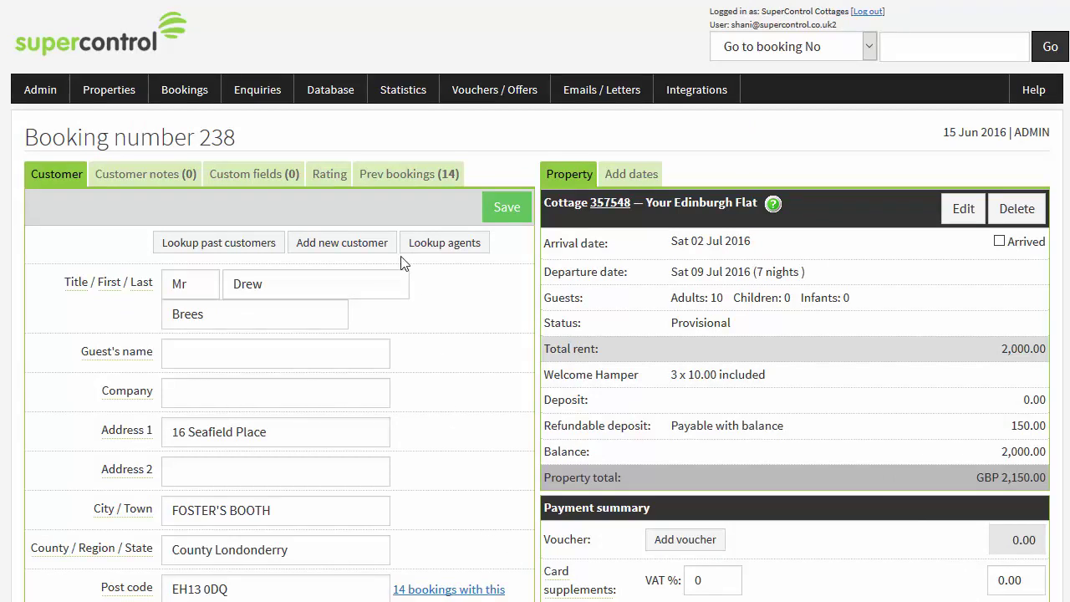
# Step: Filter the database on Properties booked = Disdow Cottage, returning 155 guest records
pyautogui.moveTo(356, 92)
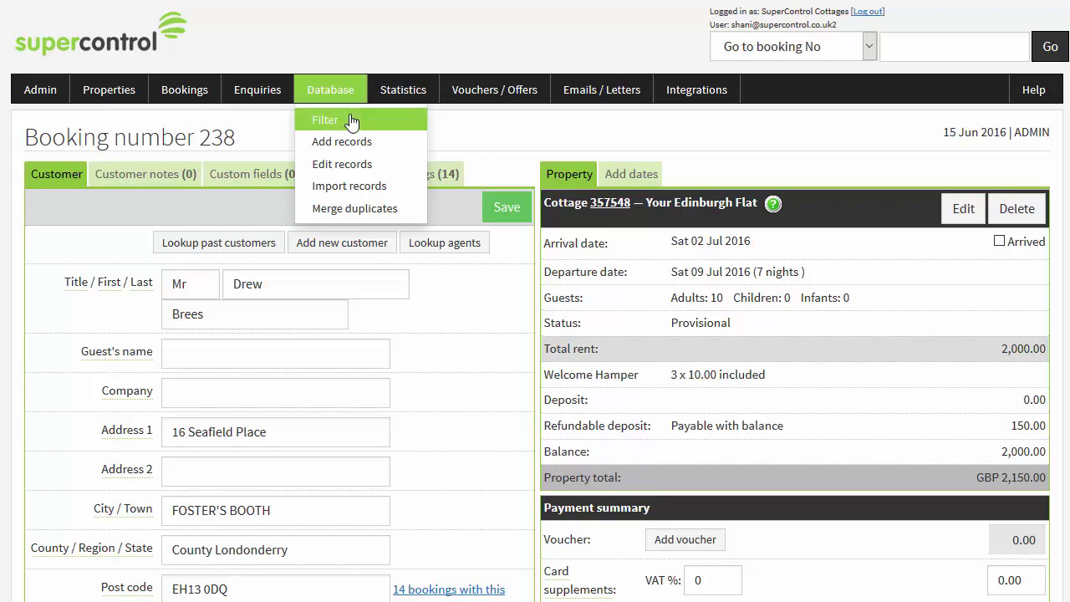
pyautogui.click(352, 122)
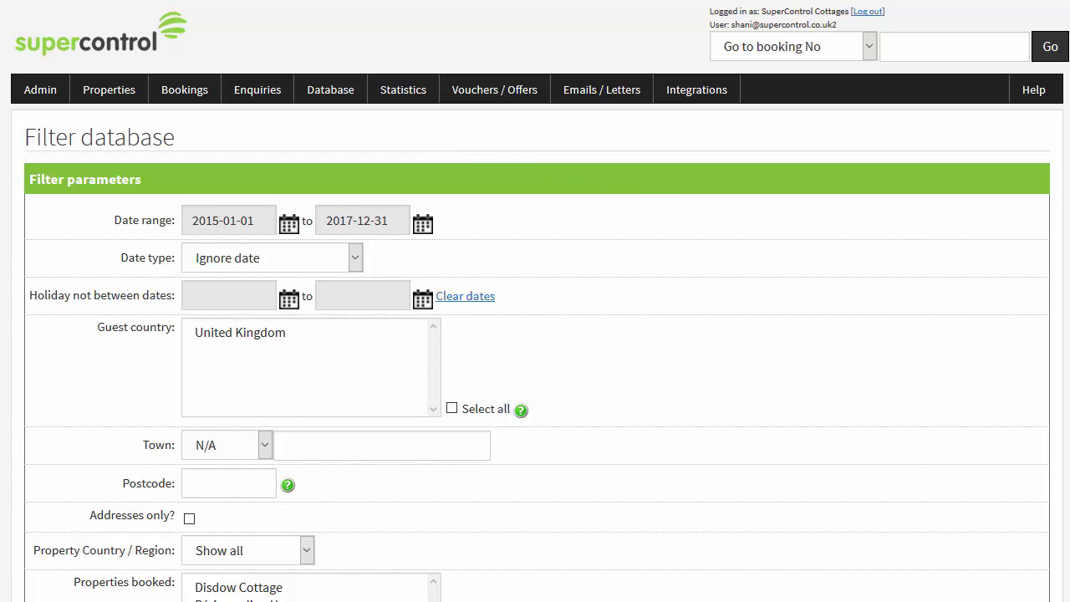
pyautogui.scroll(-2, 535, 335)
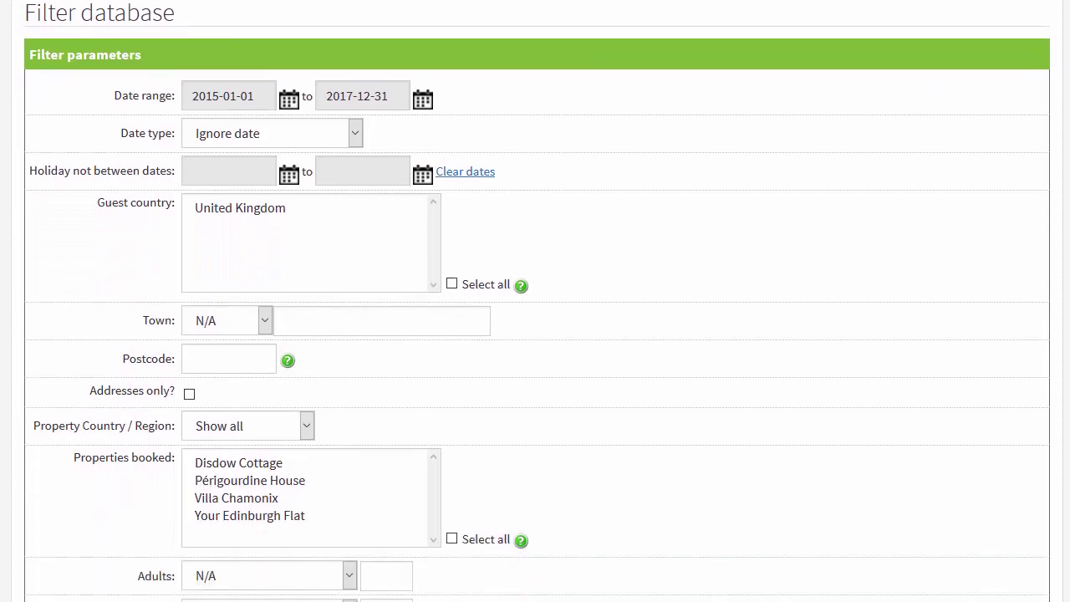
pyautogui.click(268, 429)
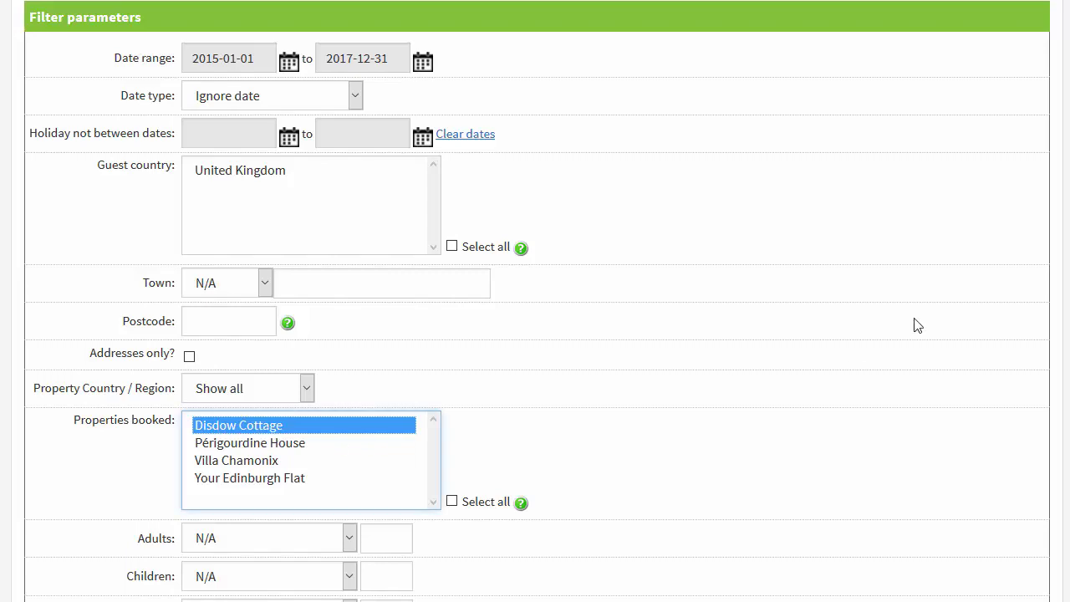
pyautogui.scroll(-10, 1062, 334)
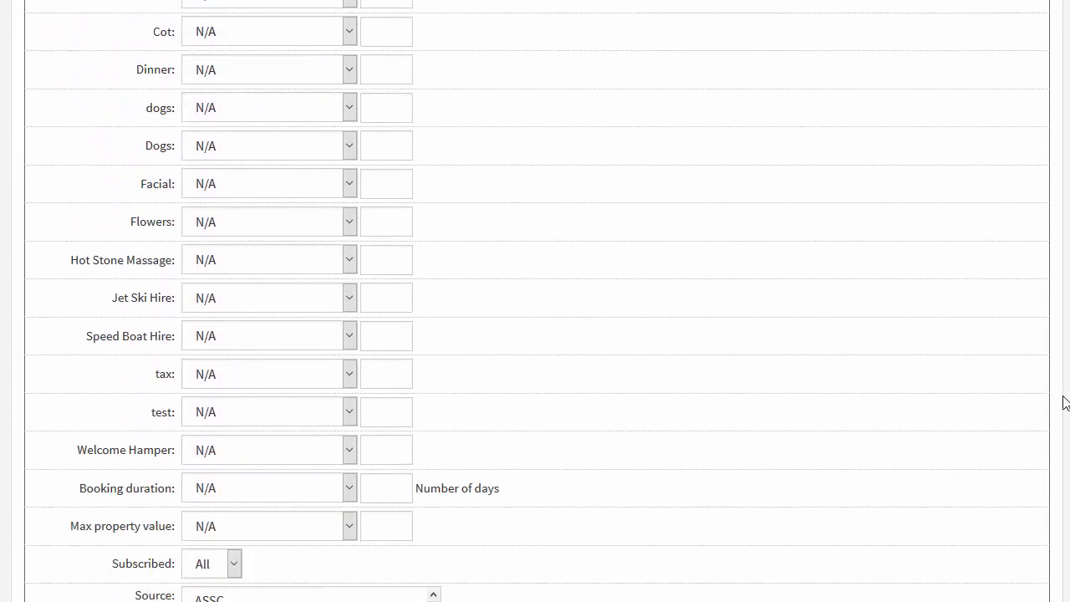
pyautogui.scroll(-4, 1061, 486)
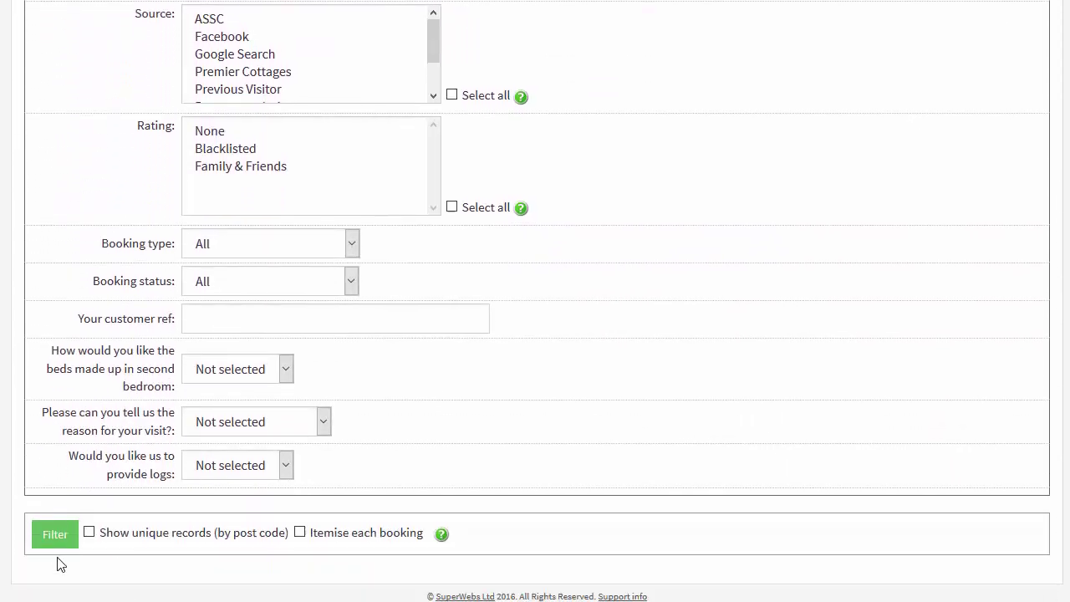
pyautogui.click(55, 544)
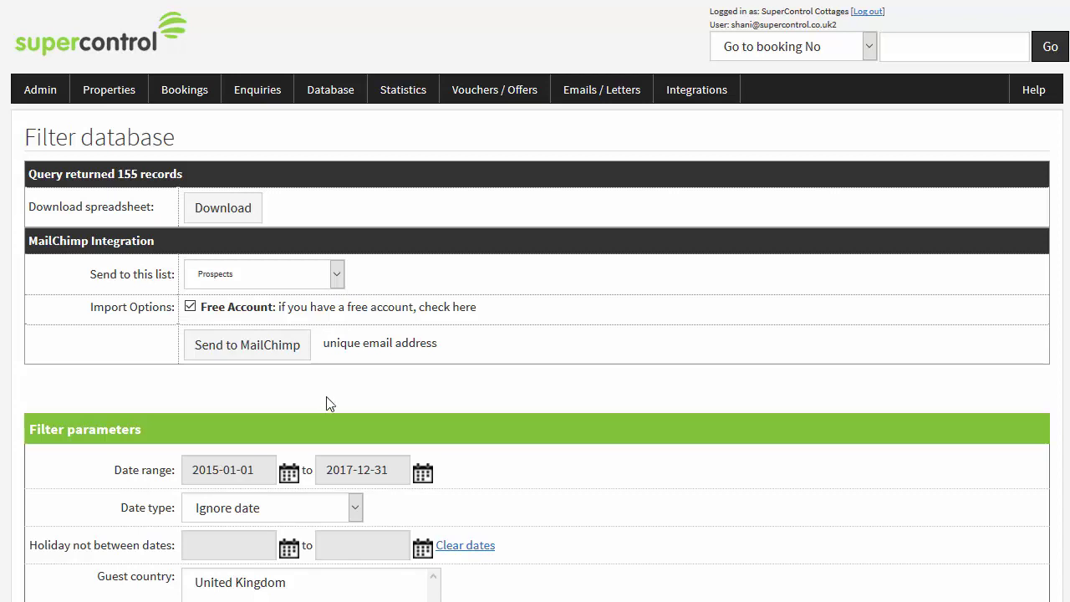
pyautogui.moveTo(423, 94)
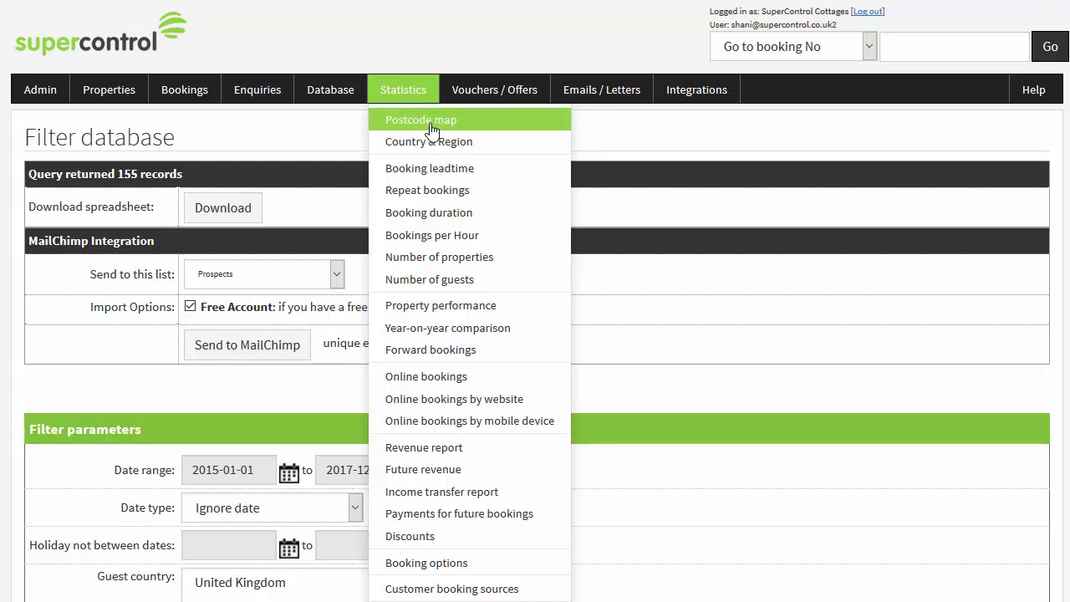
# Step: Browse the Statistics postcode map of bookings, scrolling through the report
pyautogui.click(432, 122)
pyautogui.scroll(-5, 432, 132)
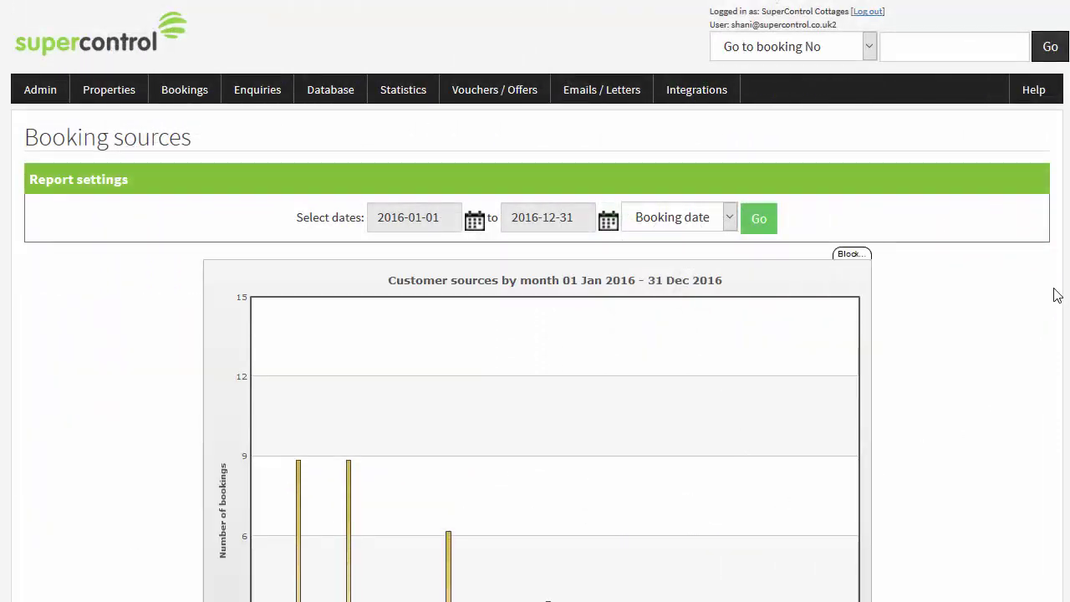
pyautogui.scroll(-2, 1054, 294)
pyautogui.scroll(-3, 540, 335)
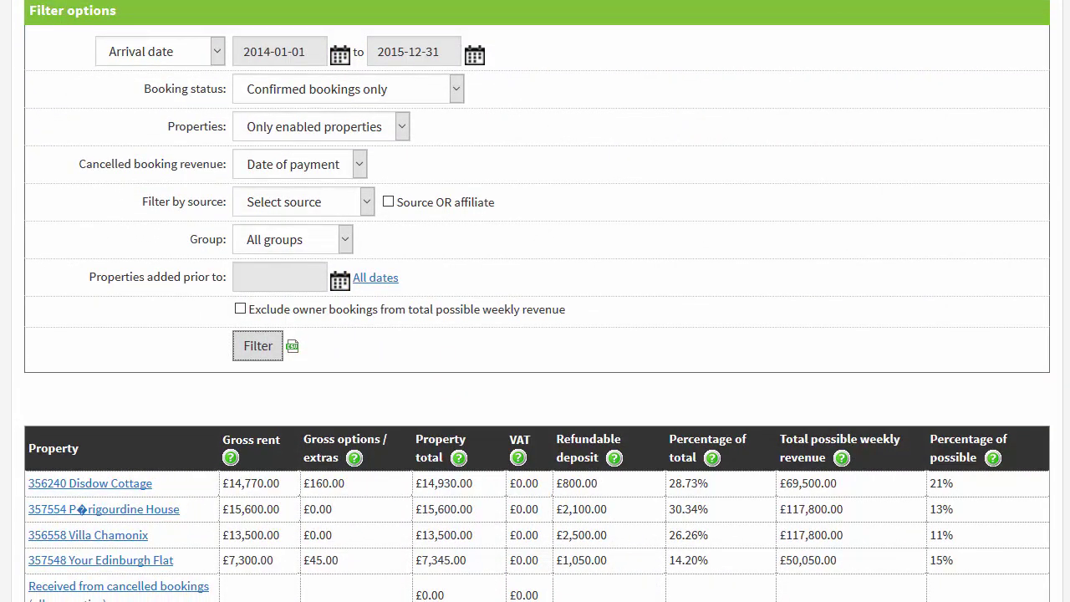
pyautogui.scroll(3, 537, 301)
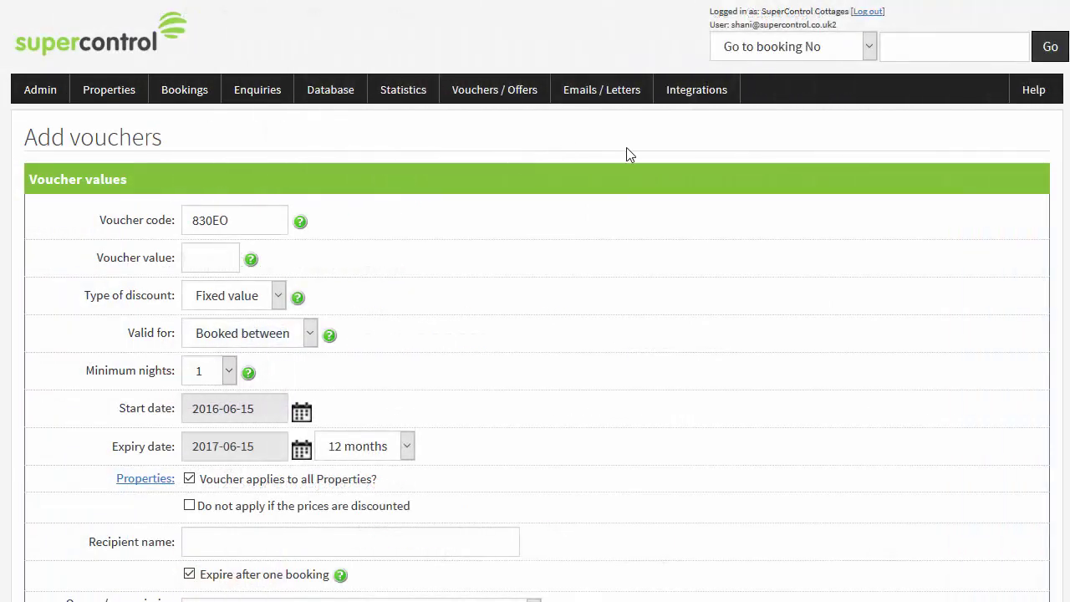
# Step: Scroll down through the Voucher values section of the Add vouchers form
pyautogui.scroll(-2, 535, 301)
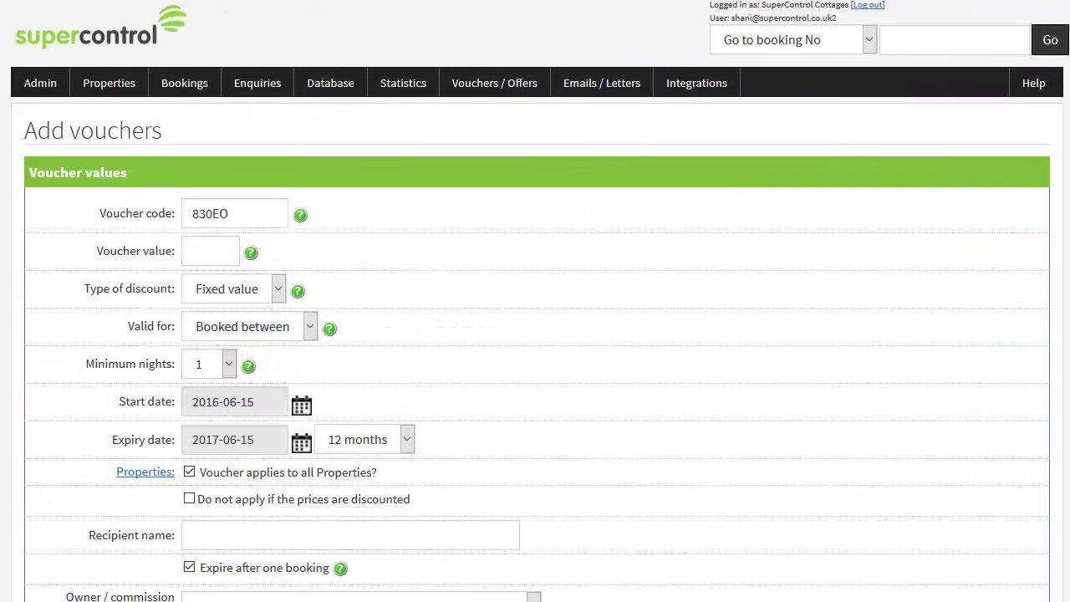
pyautogui.scroll(-1, 535, 301)
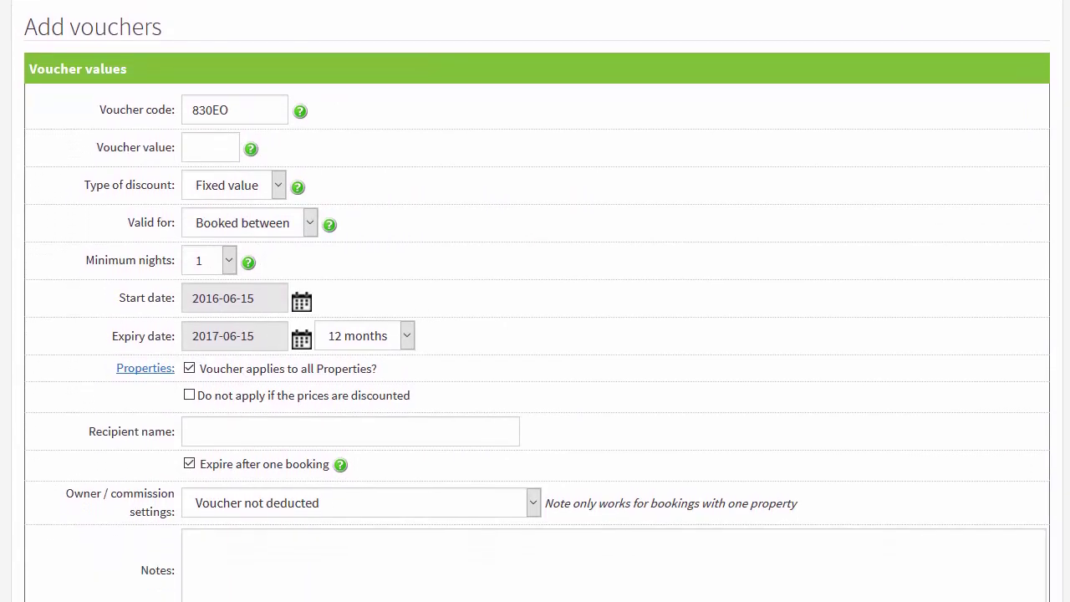